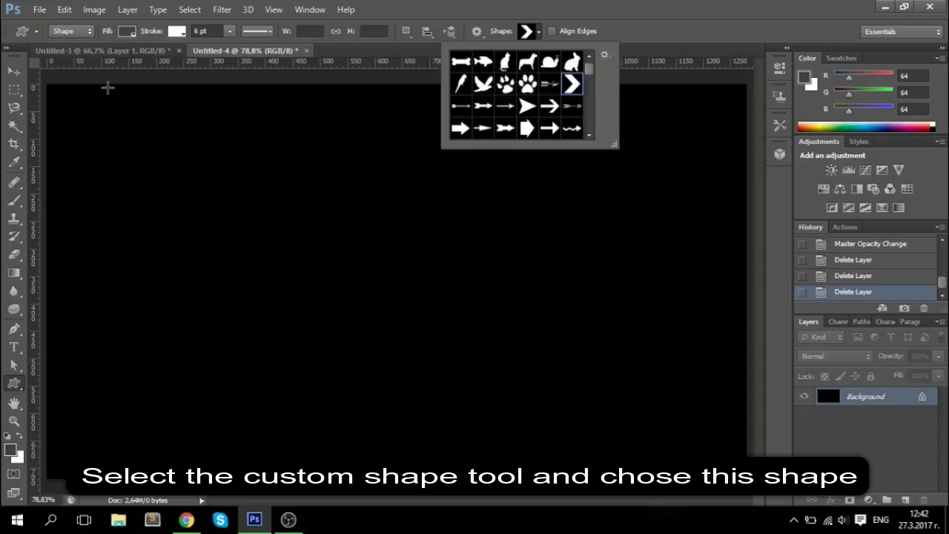
Draw a chevron custom shape about 270 by 709 px near the canvas's left side, with no fill and a 0.07 pt stroke
mouse_move(108, 87)
left_mouse_down()
mouse_move(190, 260)
mouse_move(254, 475)
left_mouse_up()
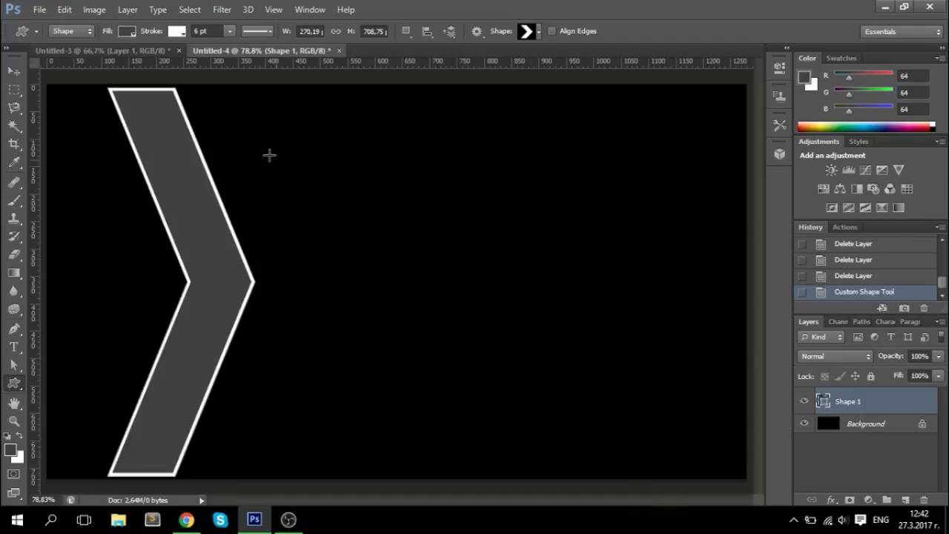
left_click(131, 30)
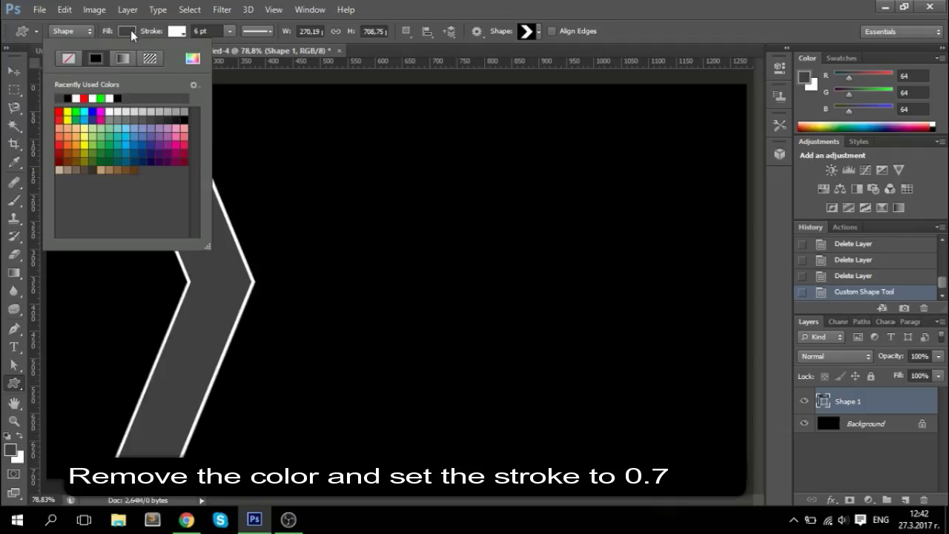
left_click(69, 57)
left_click(177, 31)
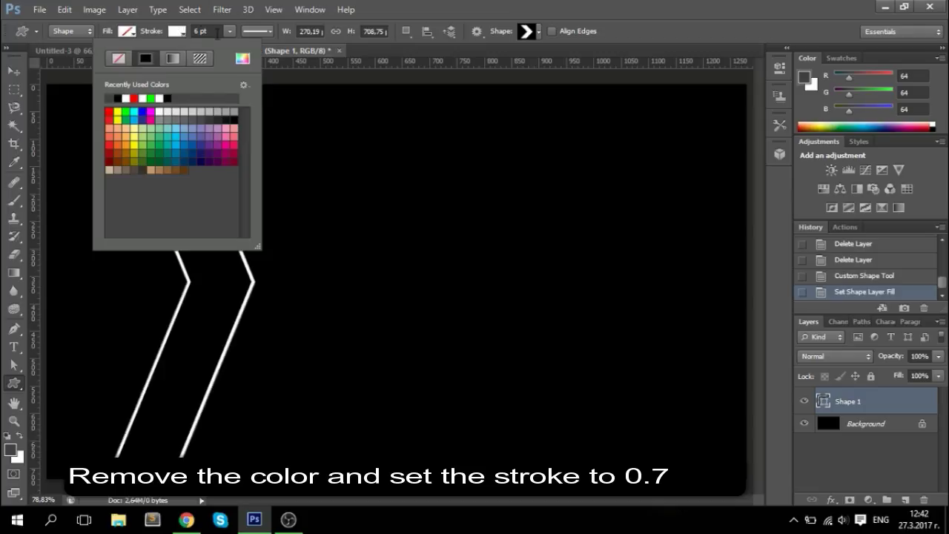
left_click(229, 31)
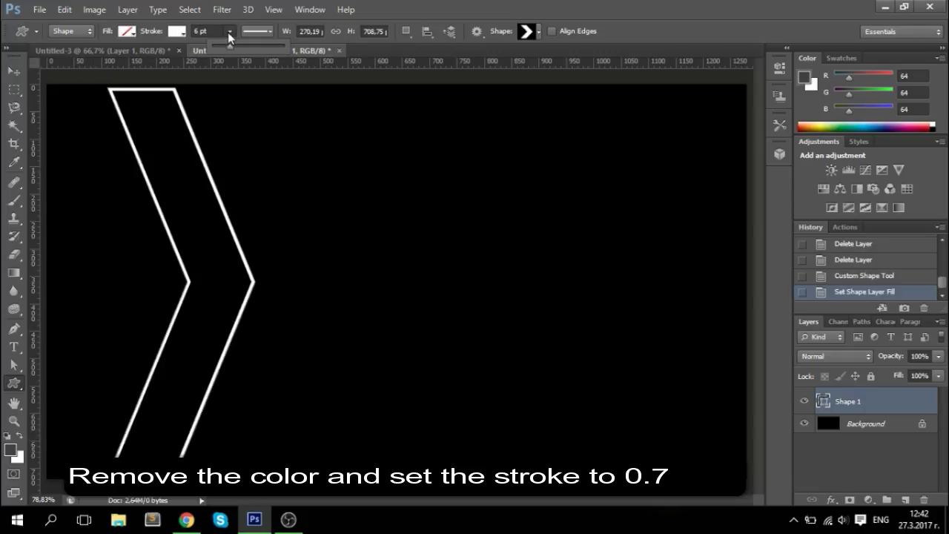
left_click(213, 46)
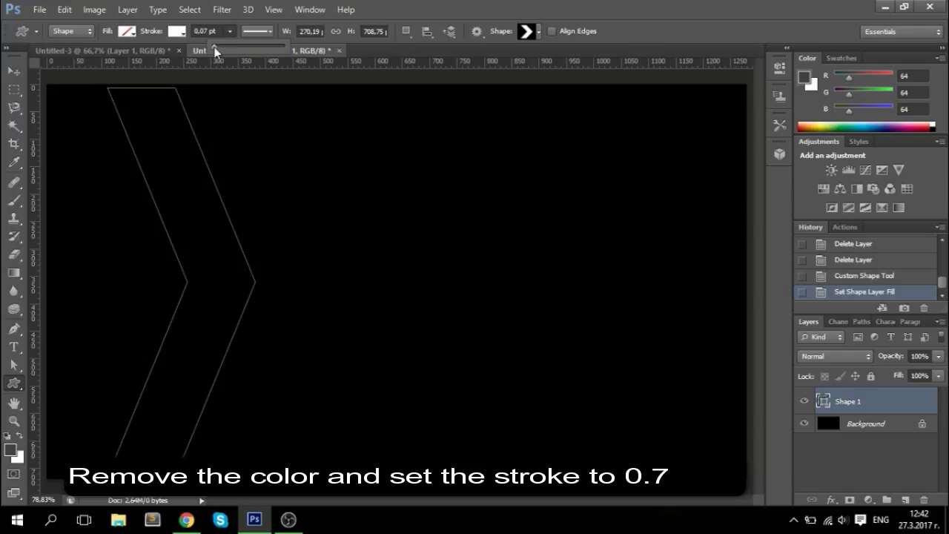
Move the chevron to the canvas's left edge and stretch it to the full canvas height and about 117% width
left_click(14, 67)
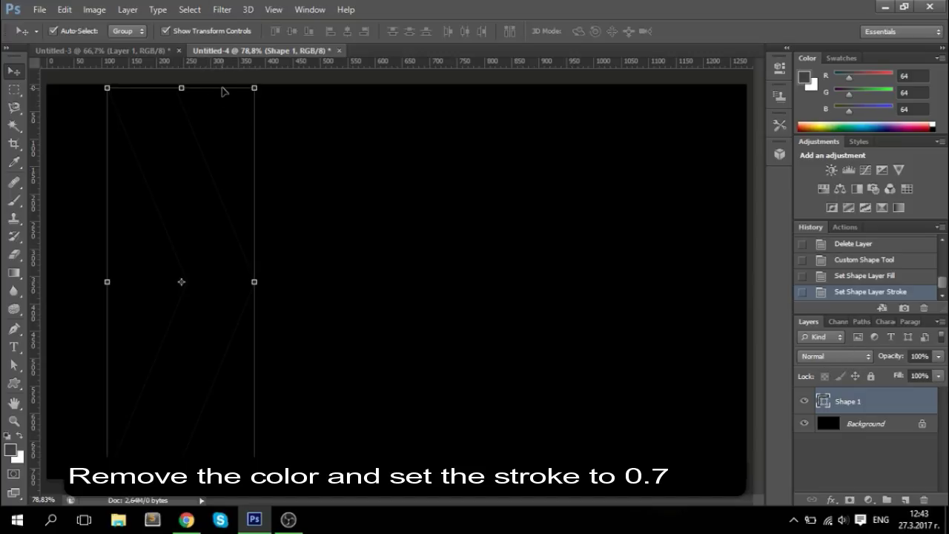
left_click_drag(189, 130, 126, 132)
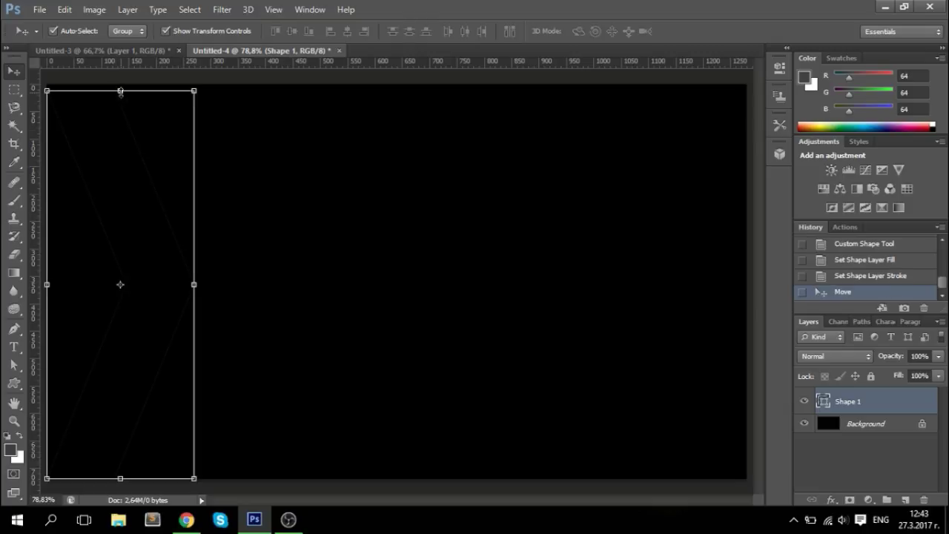
left_click_drag(121, 90, 120, 84)
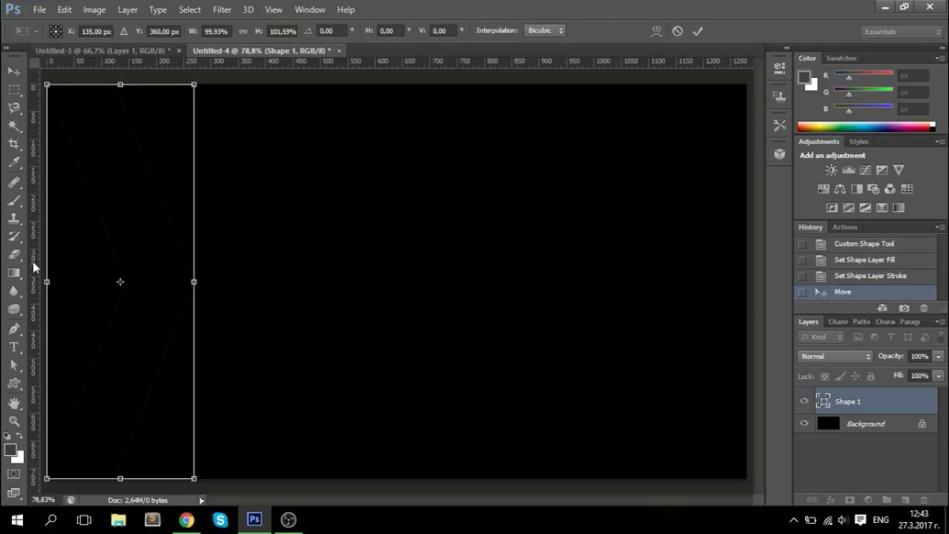
mouse_move(49, 279)
left_mouse_down()
mouse_move(69, 286)
mouse_move(59, 287)
left_mouse_up()
left_click_drag(193, 281, 219, 282)
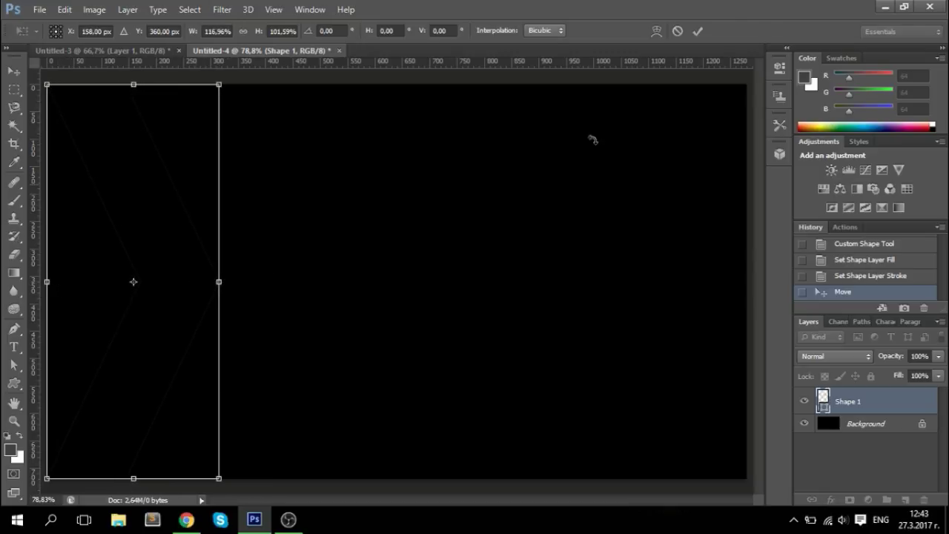
left_click(697, 31)
Duplicate the chevron layer four times, placing the copies in a row to the right with progressively wider gaps between them
key("ctrl+j")
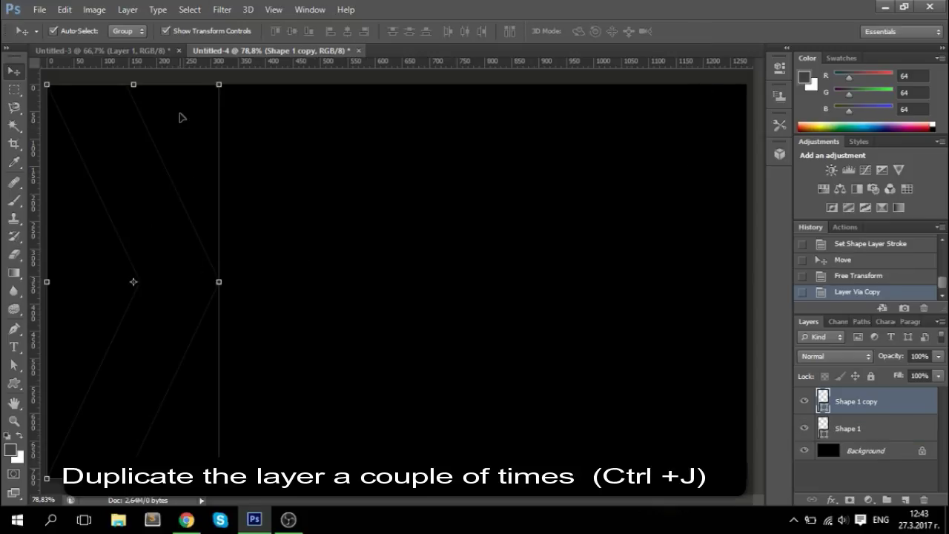
left_click_drag(155, 150, 238, 164)
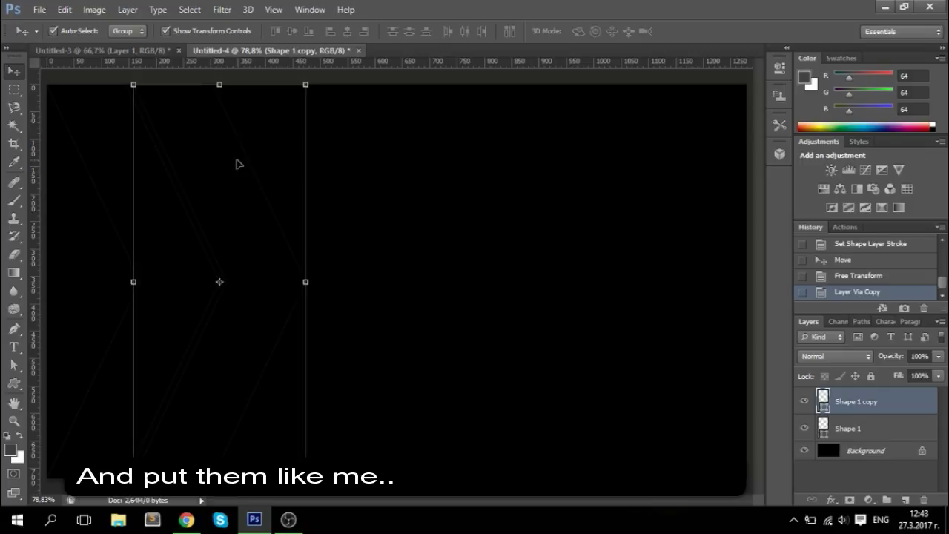
key("ctrl+j")
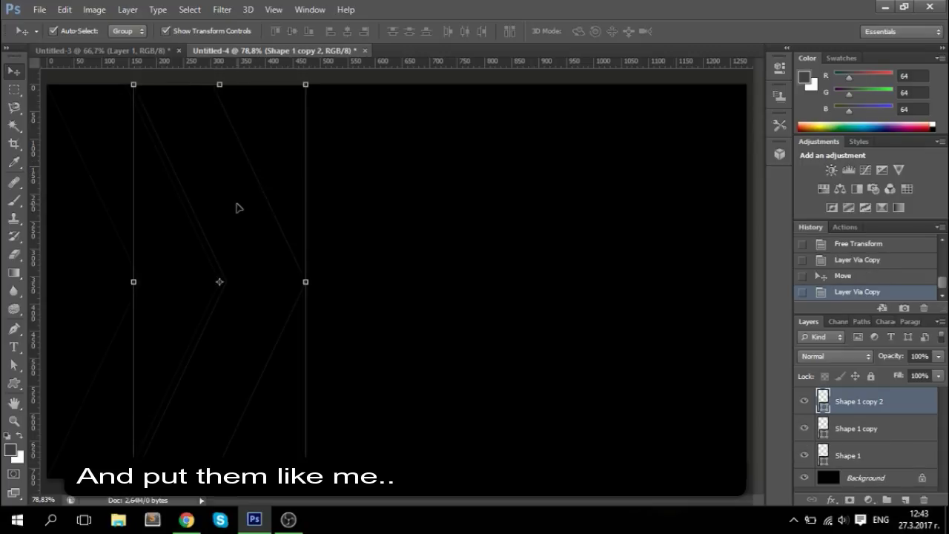
left_click_drag(238, 208, 337, 206)
key("ctrl+j")
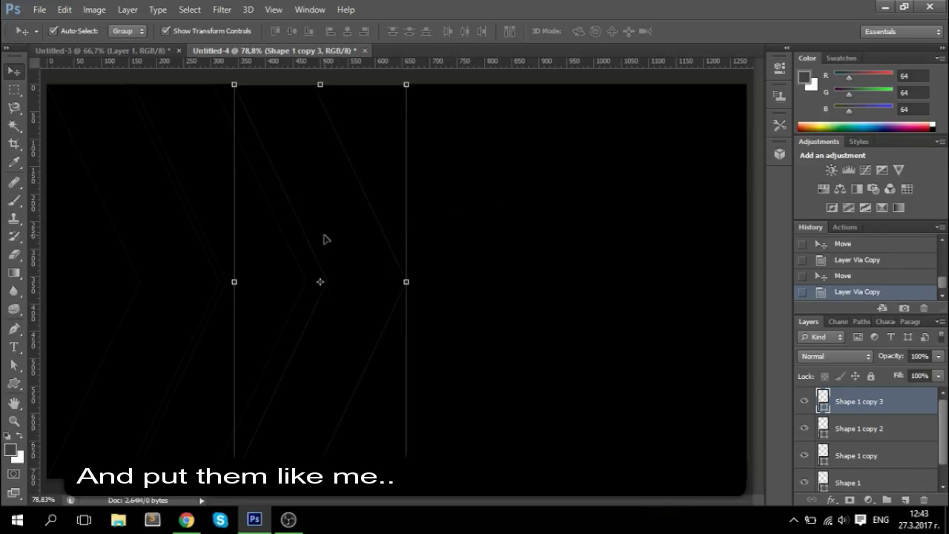
left_click_drag(324, 237, 573, 255)
key("ctrl+j")
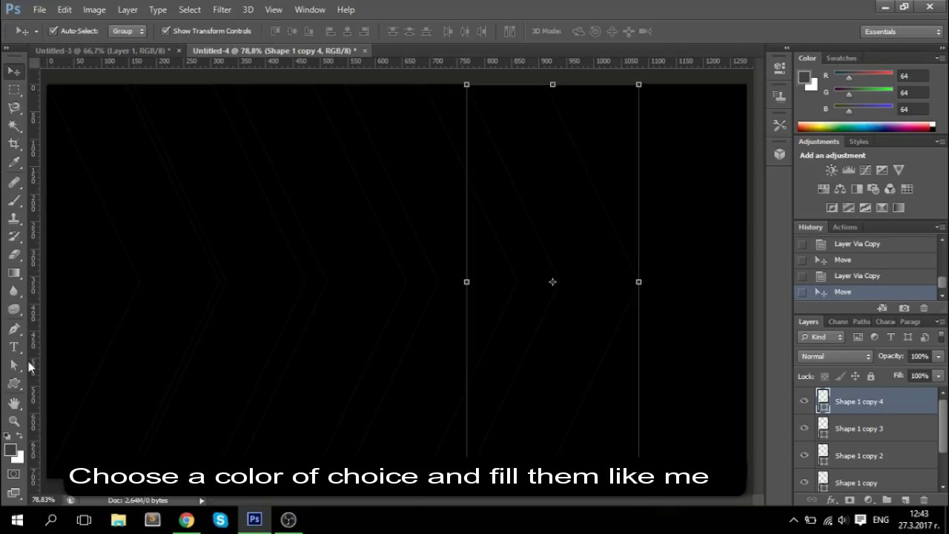
Set the foreground color to pure red (ff0000)
left_click(11, 449)
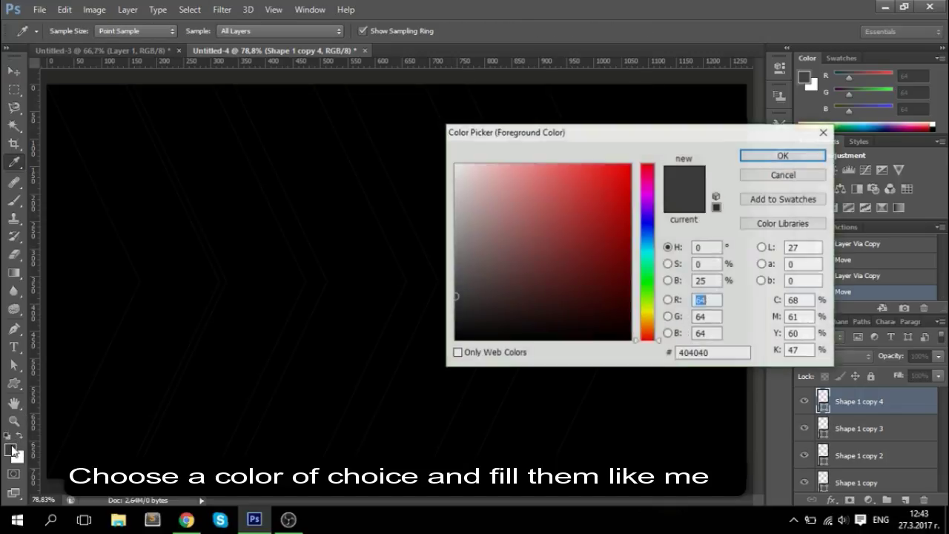
left_click_drag(516, 288, 653, 155)
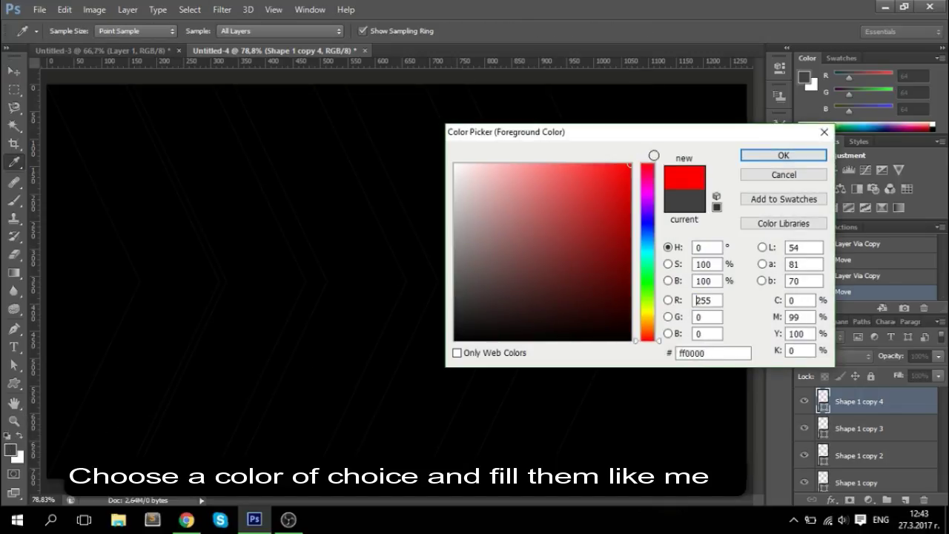
left_click(784, 155)
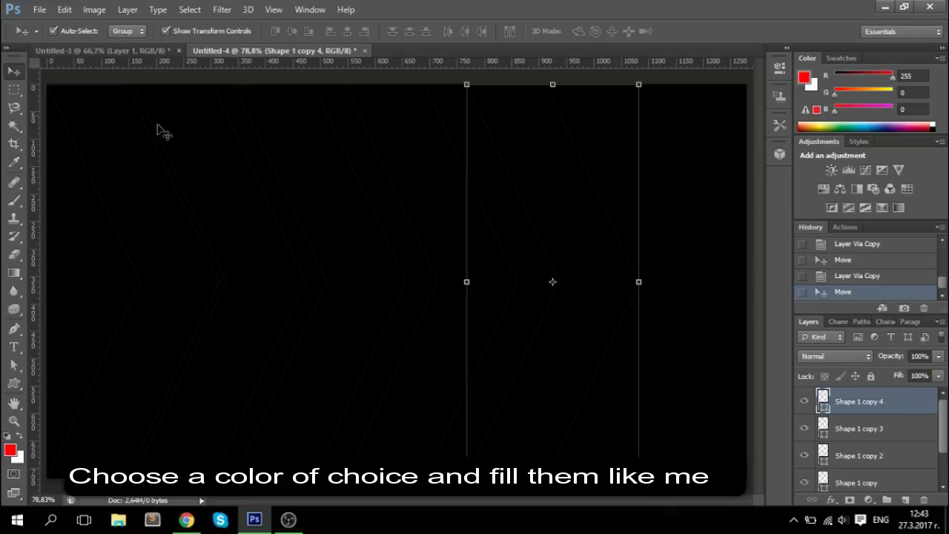
Choose the Paint Bucket tool and rasterize the topmost chevron shape layer so it can be filled
left_click(25, 275)
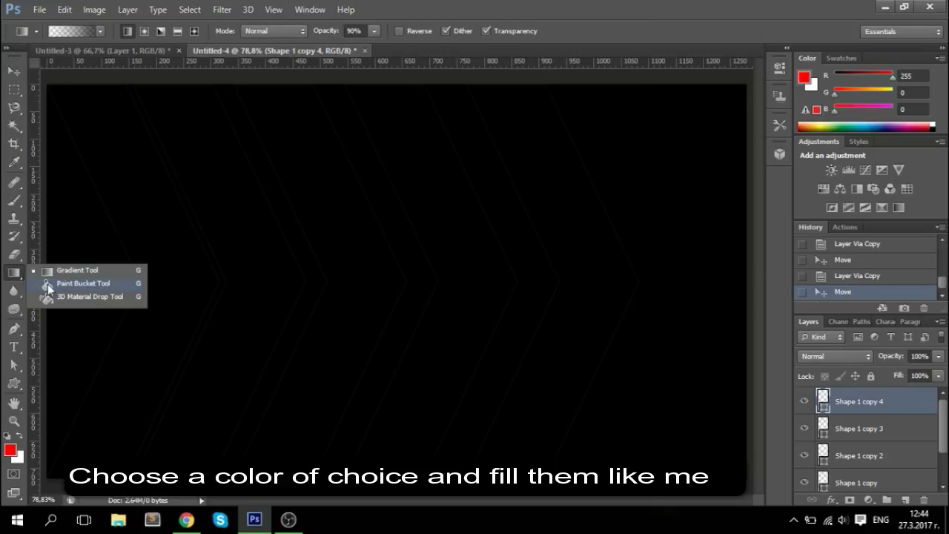
left_click(47, 284)
left_click(82, 288)
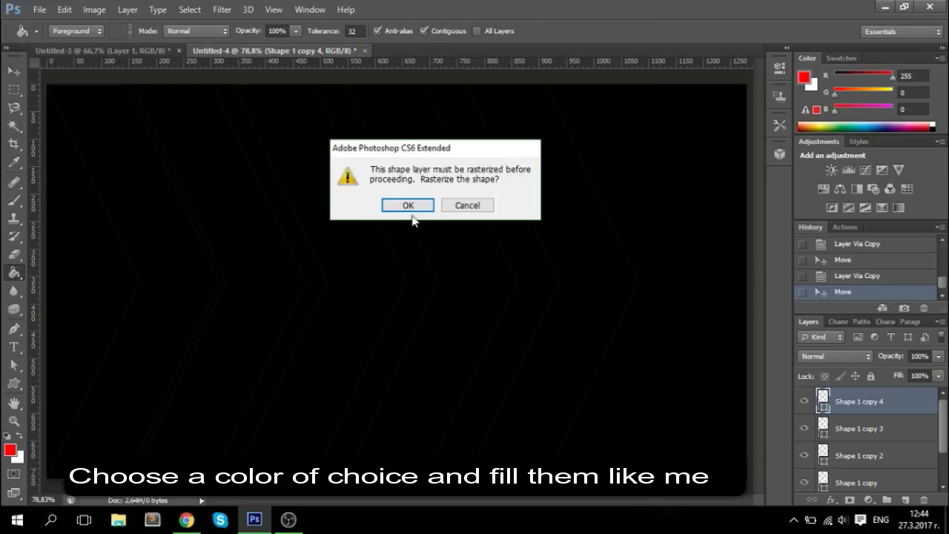
left_click(409, 207)
Try to fill the area at the canvas's left edge with red without a selection, and undo the fill
left_click(68, 296)
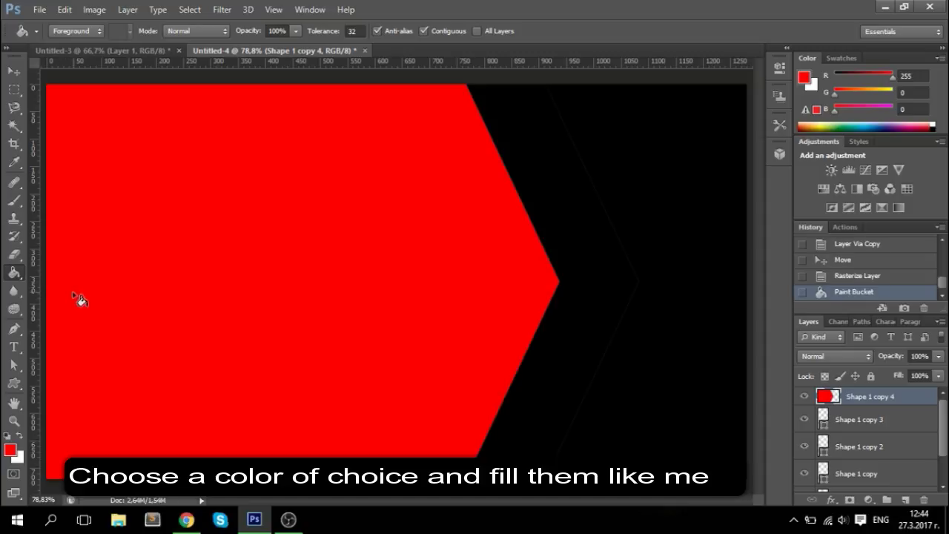
key("ctrl+z")
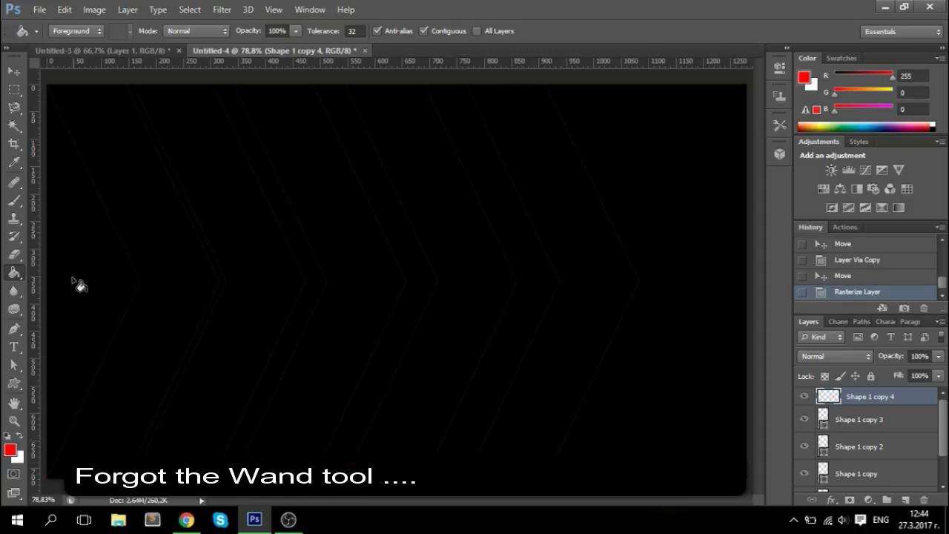
Select the left-edge triangle and the narrow gap after the first chevron in turn with the Magic Wand, filling each with red
left_click(16, 127)
left_click(77, 232)
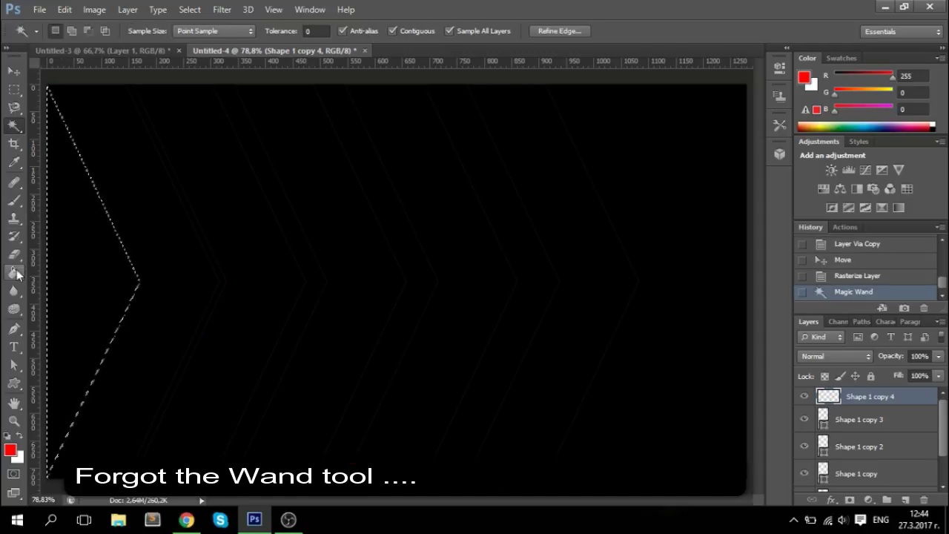
key("g")
left_click(75, 263)
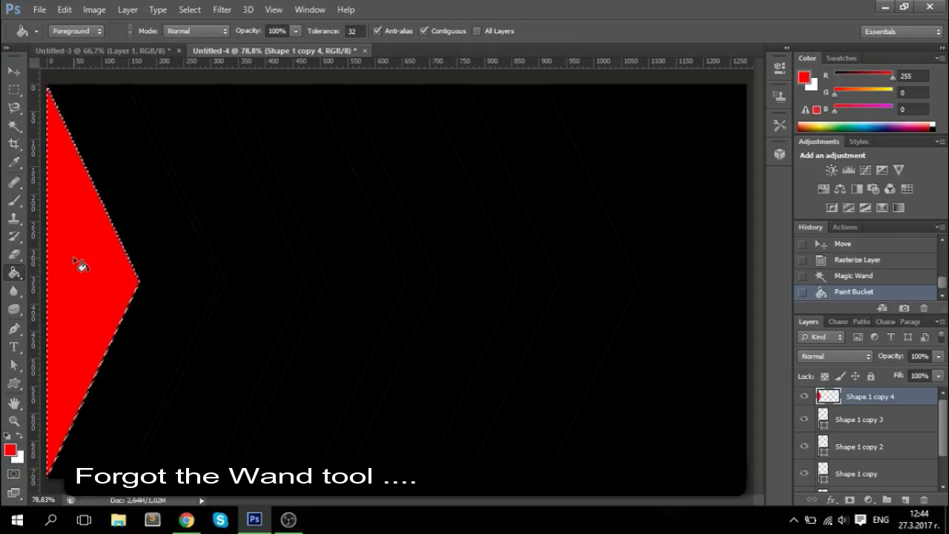
key("w")
left_click(204, 238)
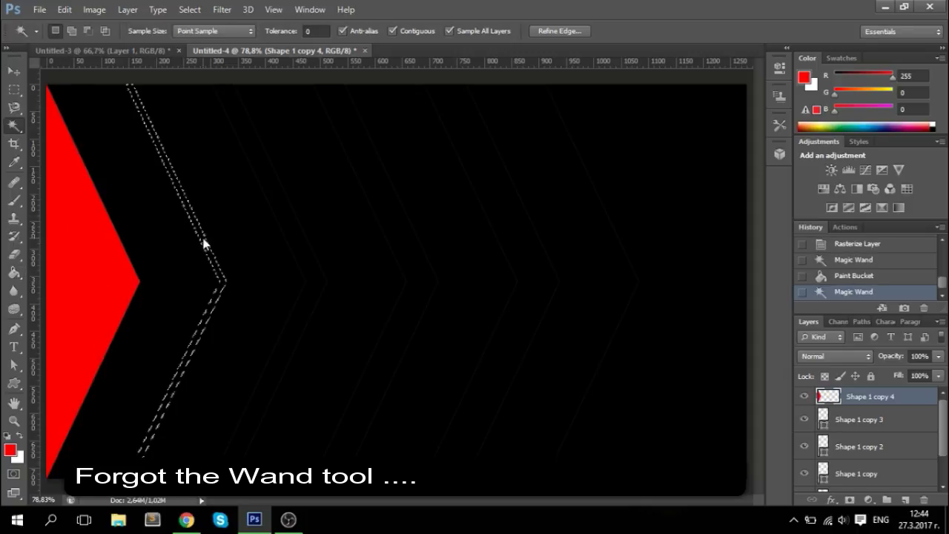
key("g")
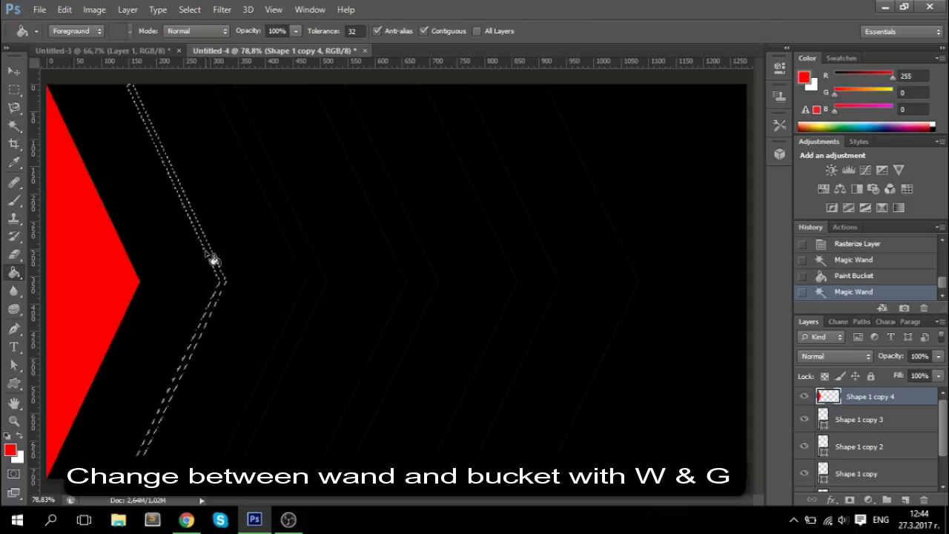
left_click(211, 256)
Select the second and third gaps between the chevrons in turn with the Magic Wand and fill each with red
key("w")
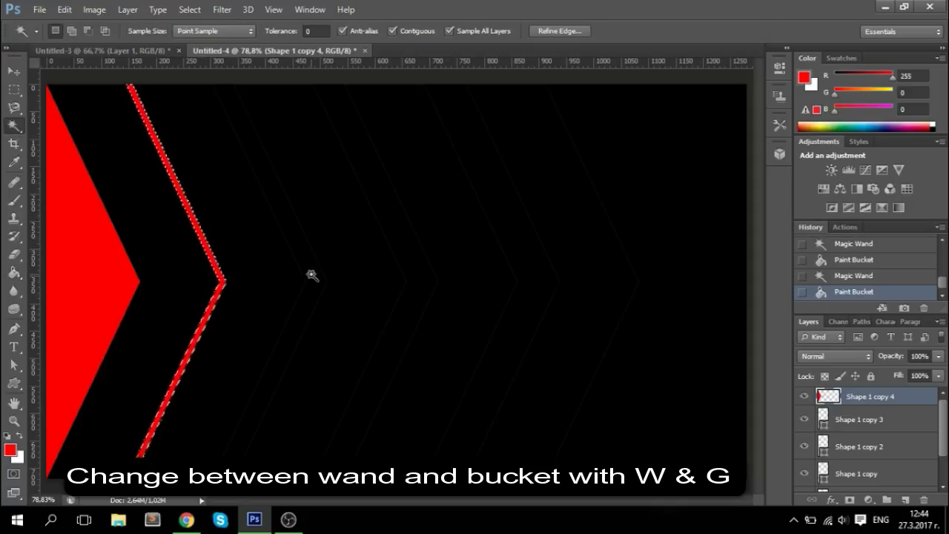
left_click(317, 283)
key("g")
left_click(318, 285)
key("w")
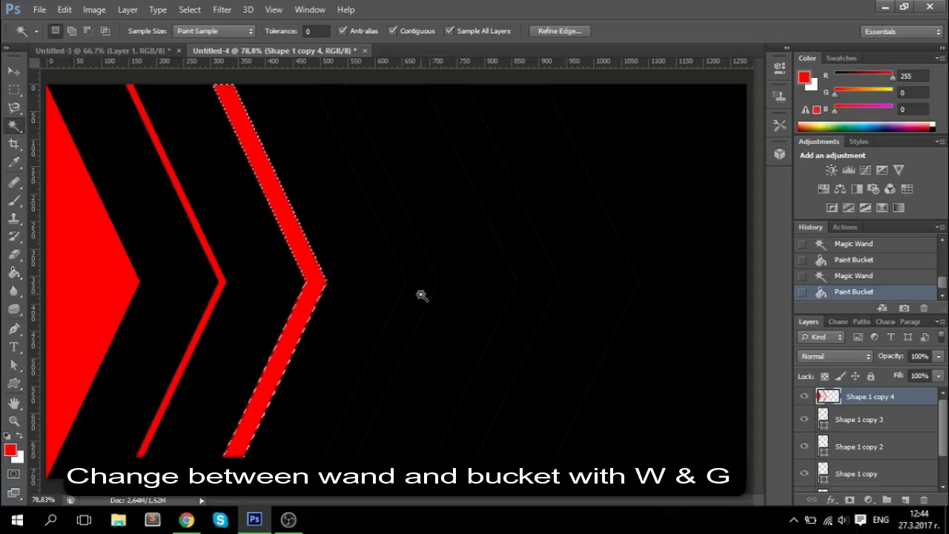
left_click(422, 296)
key("g")
left_click(428, 297)
Select the fourth gap and the area right of the last chevron in turn with the Magic Wand, filling both with red
key("w")
left_click(523, 302)
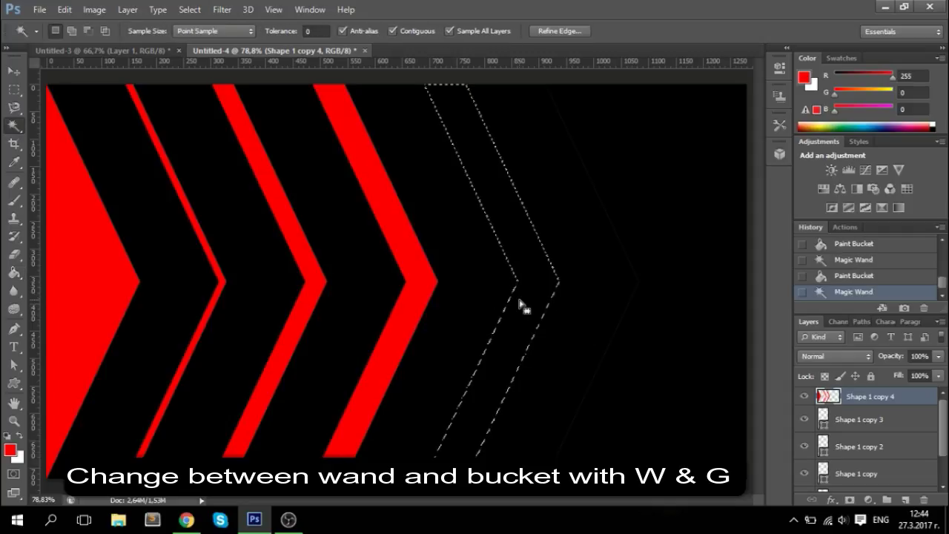
key("g")
left_click(525, 298)
key("w")
left_click(662, 337)
key("g")
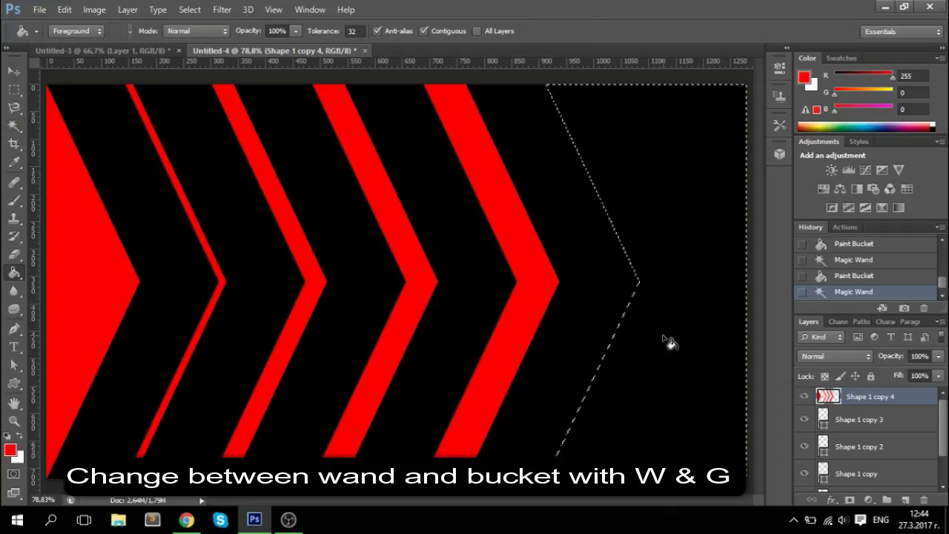
left_click(582, 318)
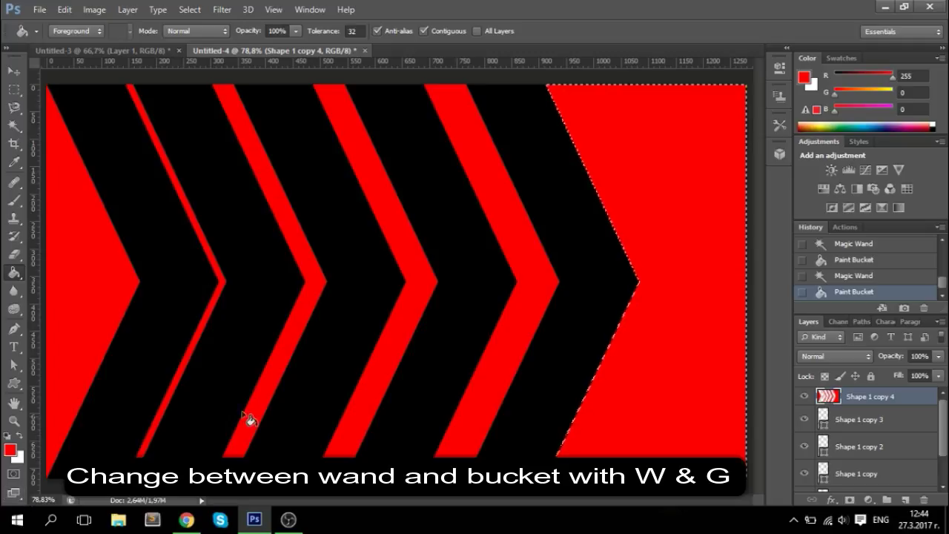
Keep the background color white, swap it with the red foreground color, and clear the selection
left_click(17, 457)
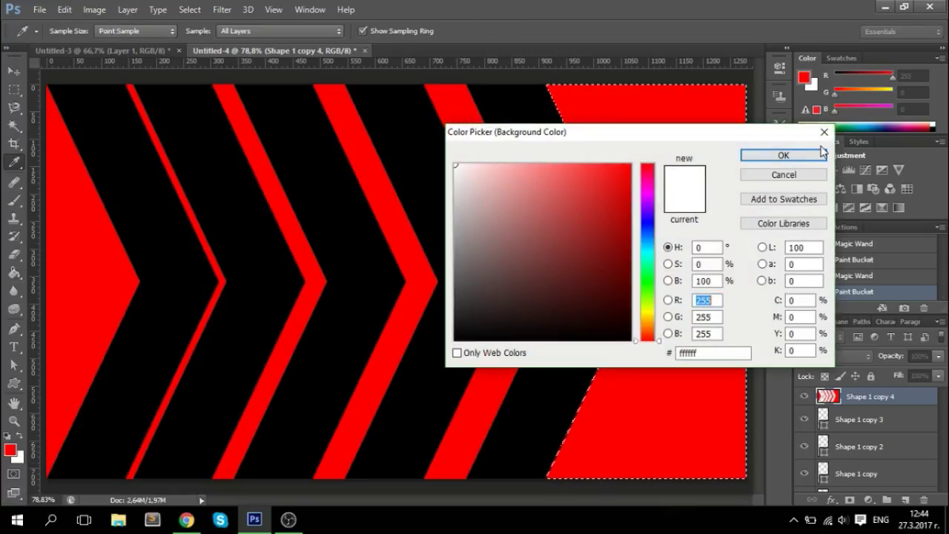
left_click(784, 155)
left_click(21, 436)
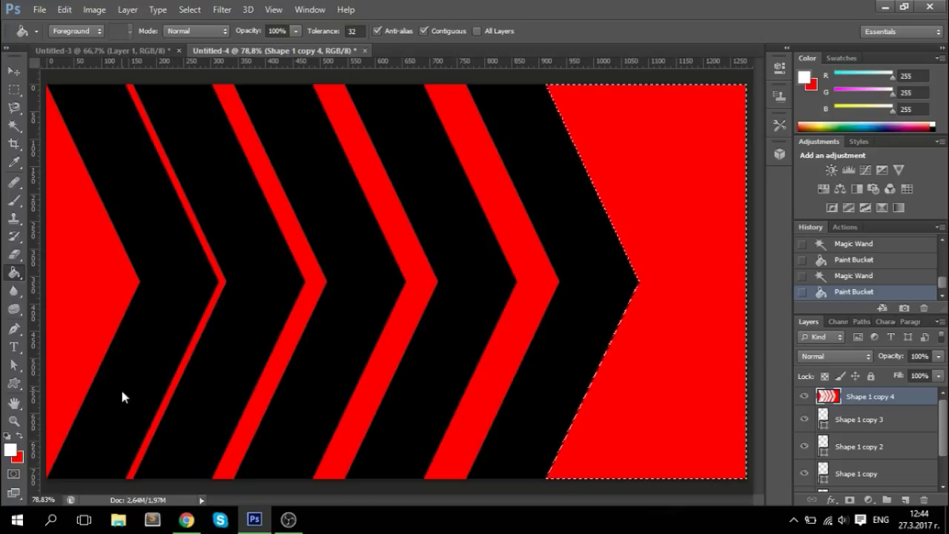
key("ctrl+d")
Fill the five black chevrons with white using the Paint Bucket
left_click(148, 388)
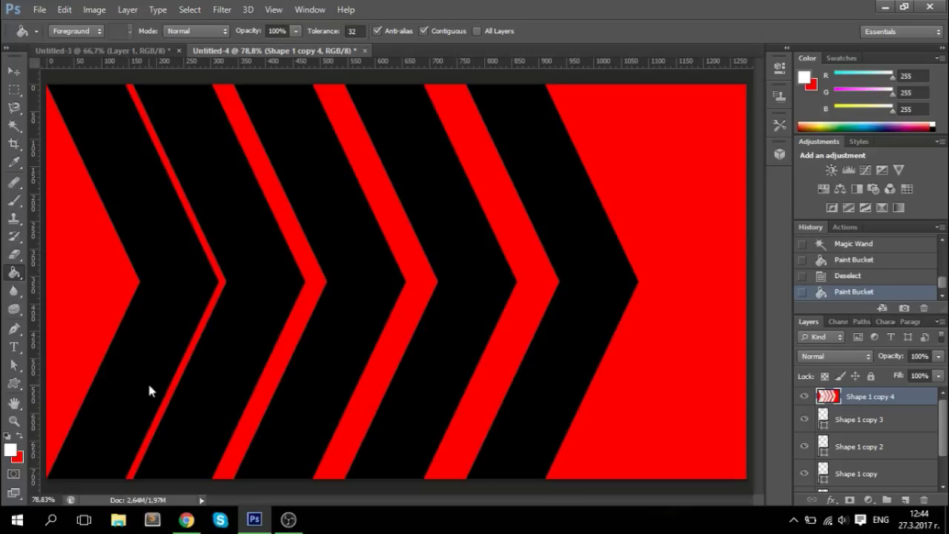
left_click(212, 396)
left_click(341, 400)
left_click(430, 403)
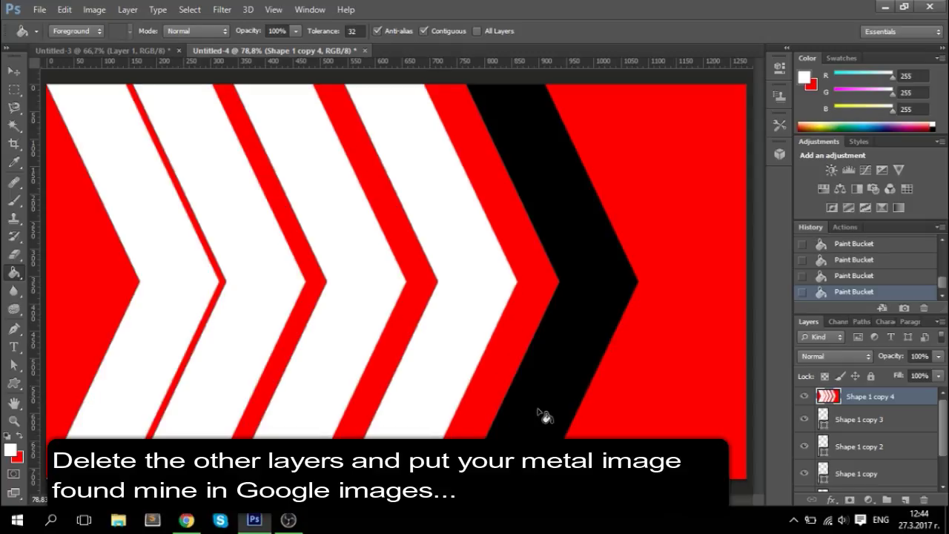
left_click(540, 413)
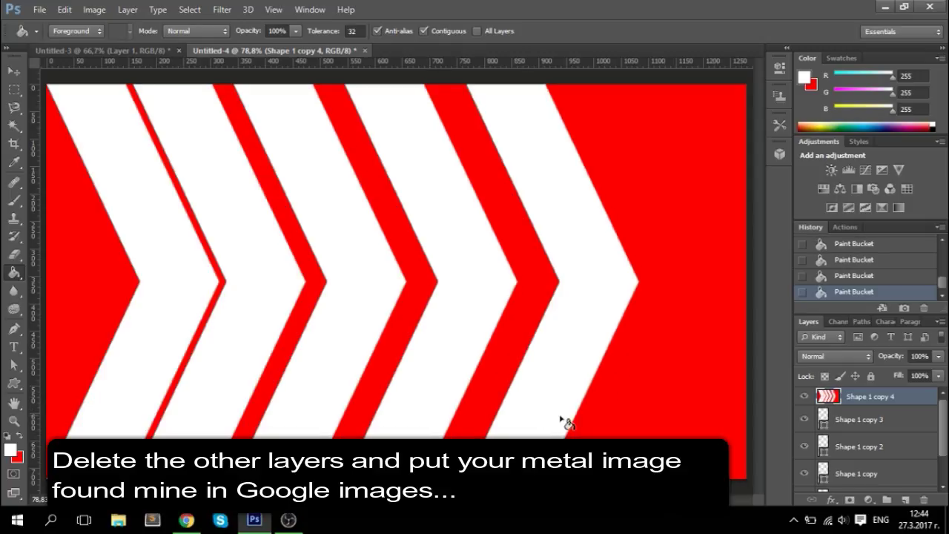
Delete the four leftover shape layers from Shape 1 copy 3 down to Shape 1, keeping Shape 1 copy 4 selected
left_click(894, 426)
scroll(895, 427, "down", 2)
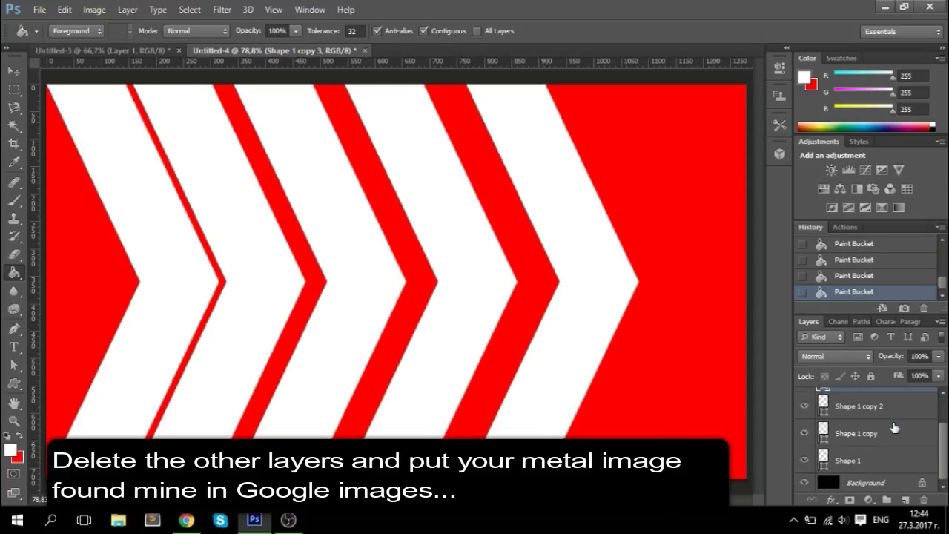
left_click(871, 460, "shift")
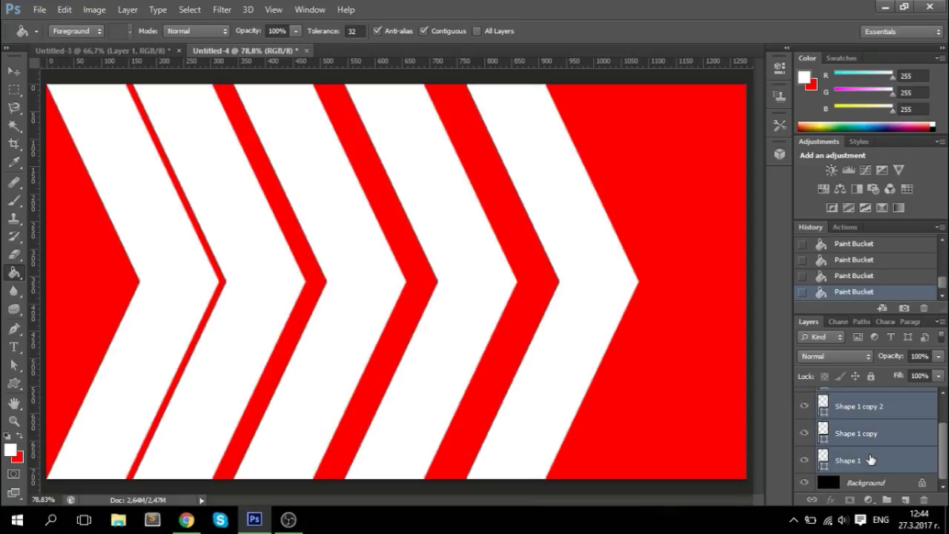
key("Delete")
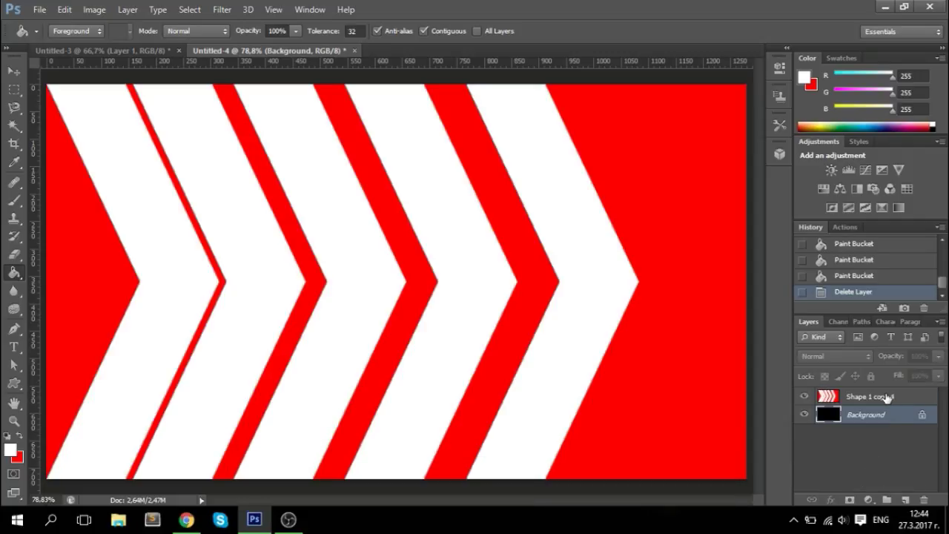
left_click(886, 400)
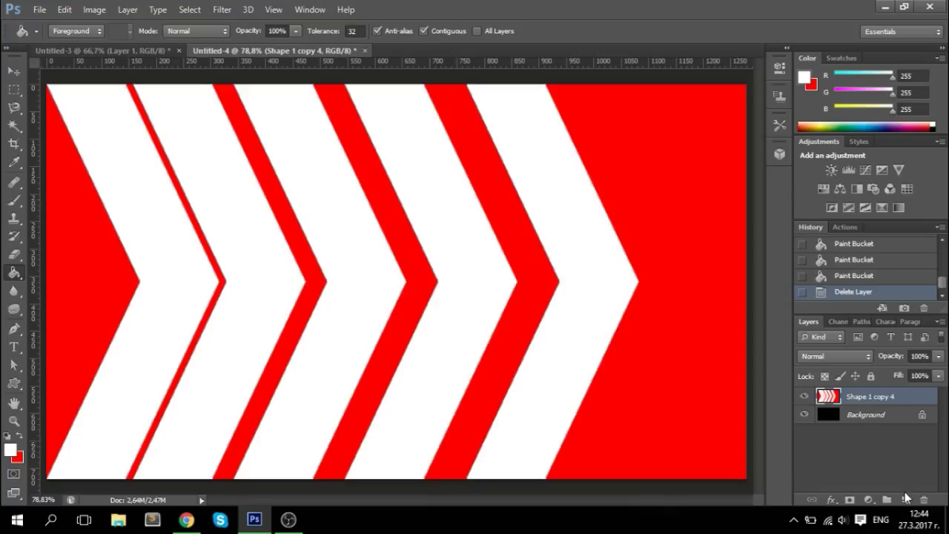
Bring the metal texture from Untitled-3 into the chevron document, align it to cover the canvas, and set its blend mode to Overlay
left_click(151, 52)
key("v")
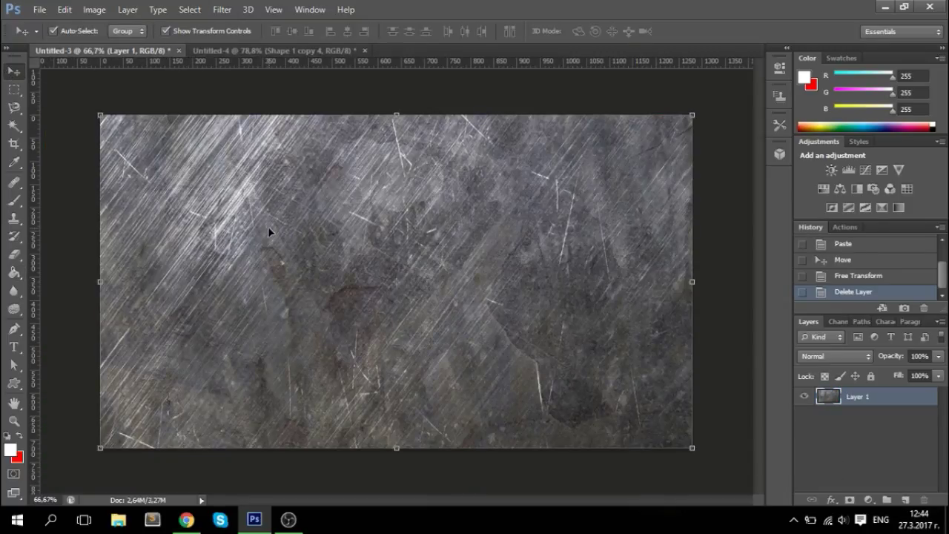
left_click_drag(267, 226, 346, 236)
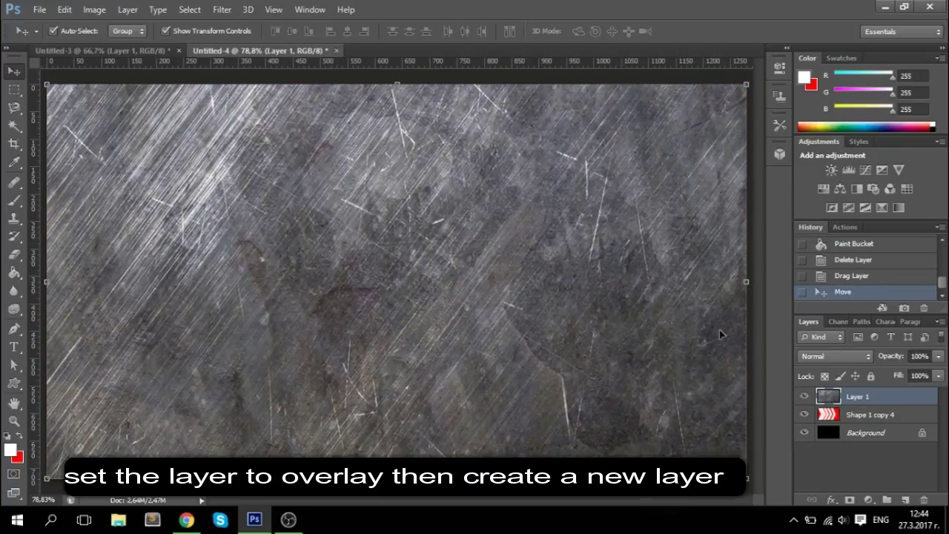
left_click(843, 356)
left_click(808, 170)
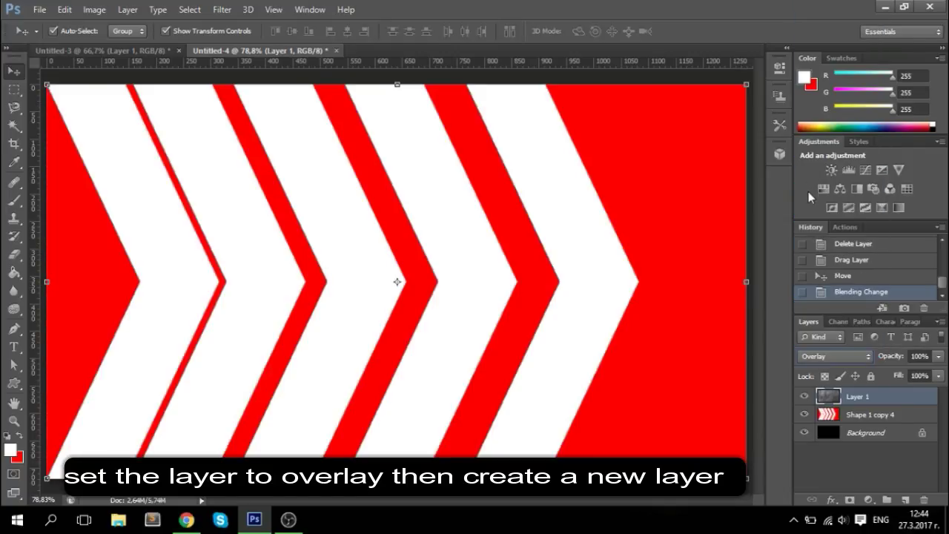
Add a new layer above the chevrons and draw transparent-to-black gradients toward the lower-right and upper-left corners of the canvas
left_click(860, 415)
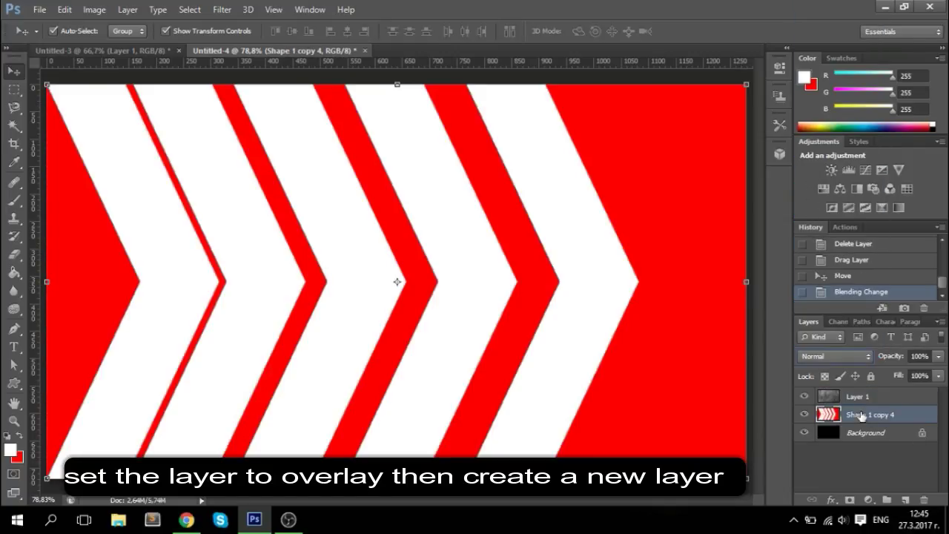
left_click(905, 500)
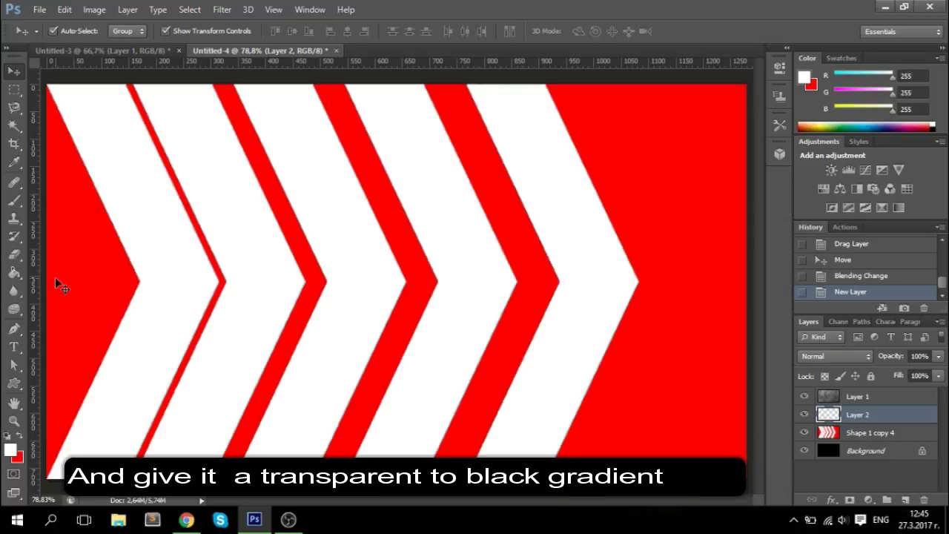
left_click(19, 276)
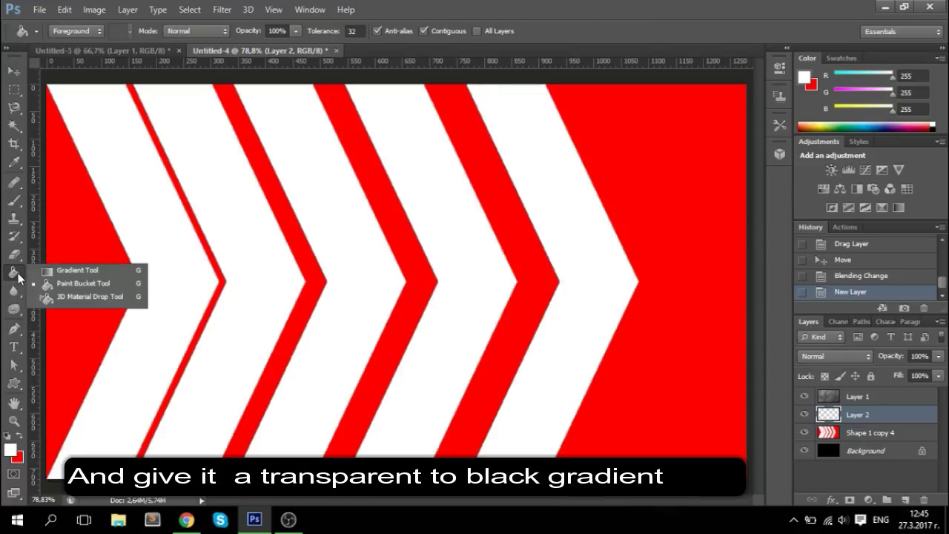
left_click(81, 272)
left_click_drag(65, 134, 684, 420)
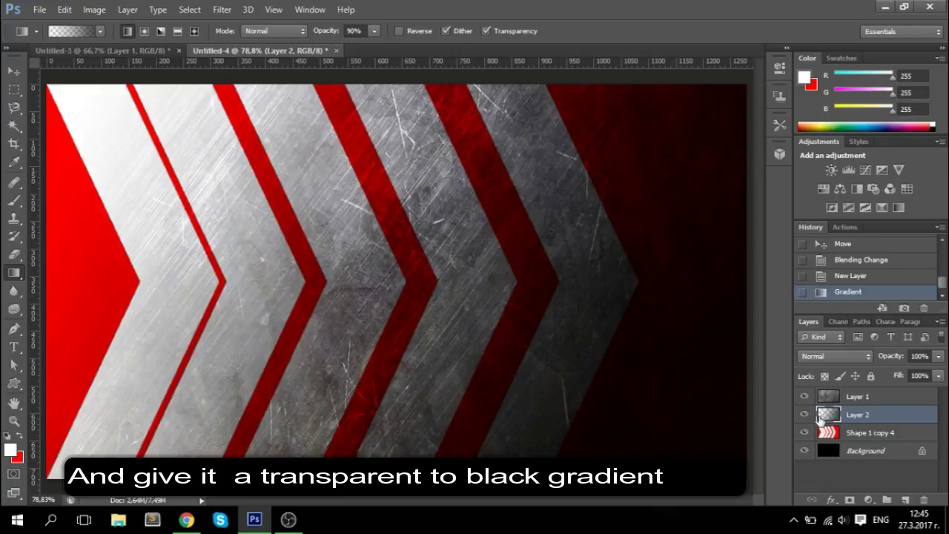
left_click_drag(98, 143, 54, 97)
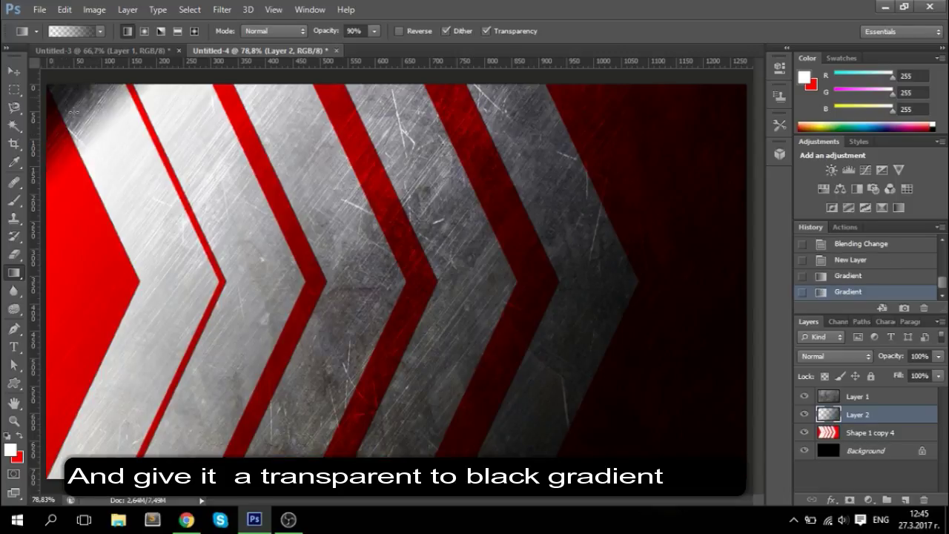
Try the Overlay blend mode on the gradient layer and return it to Normal
left_click(844, 359)
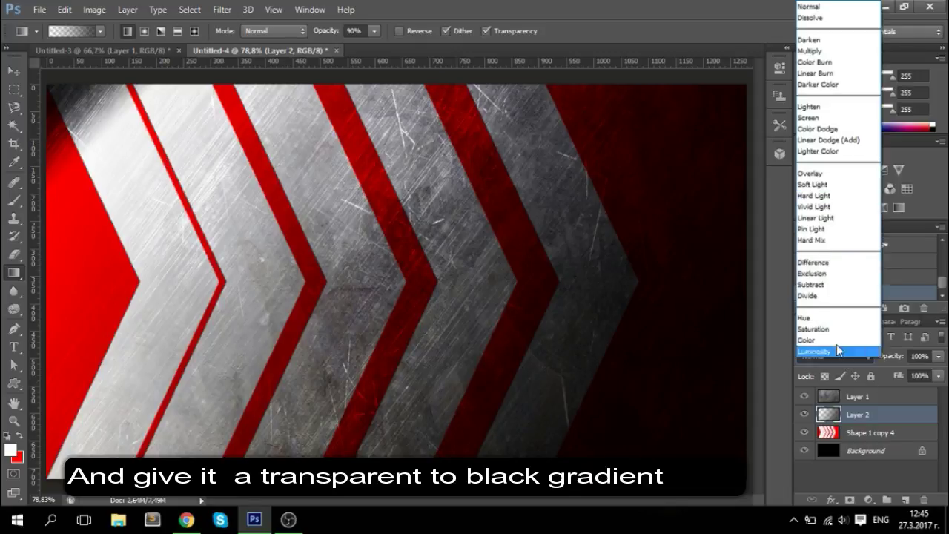
left_click(812, 176)
left_click(833, 355)
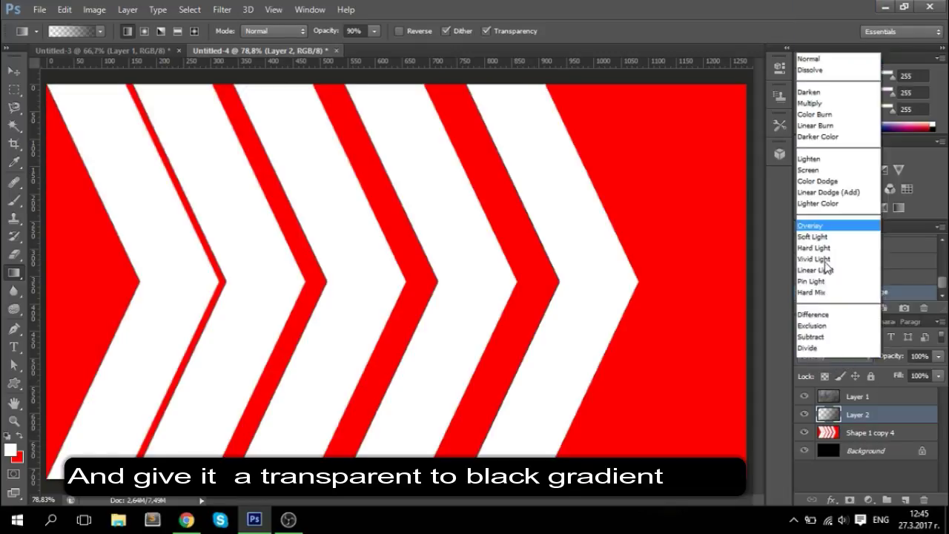
left_click(818, 13)
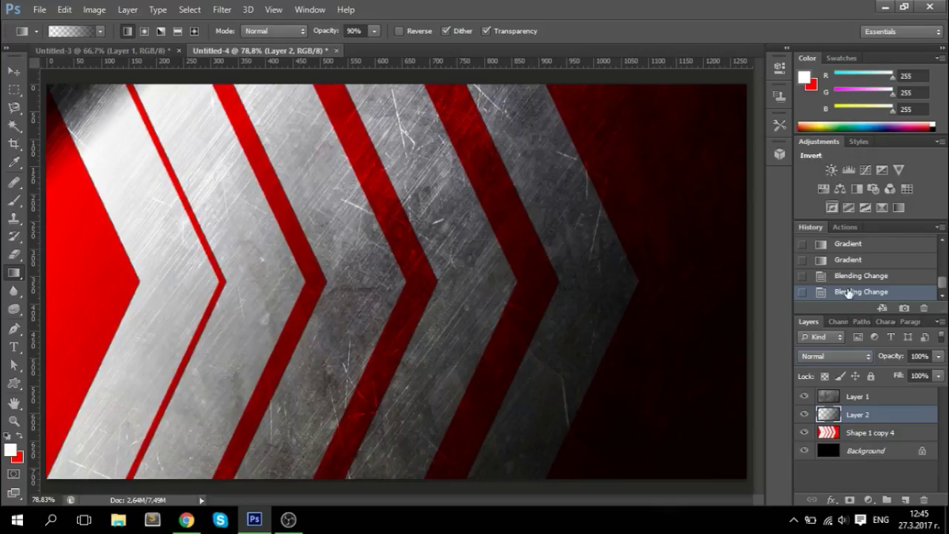
Lower the gradient layer's opacity to 79%, and try an upward gradient along the canvas's left edge, undoing that gradient
left_click(938, 355)
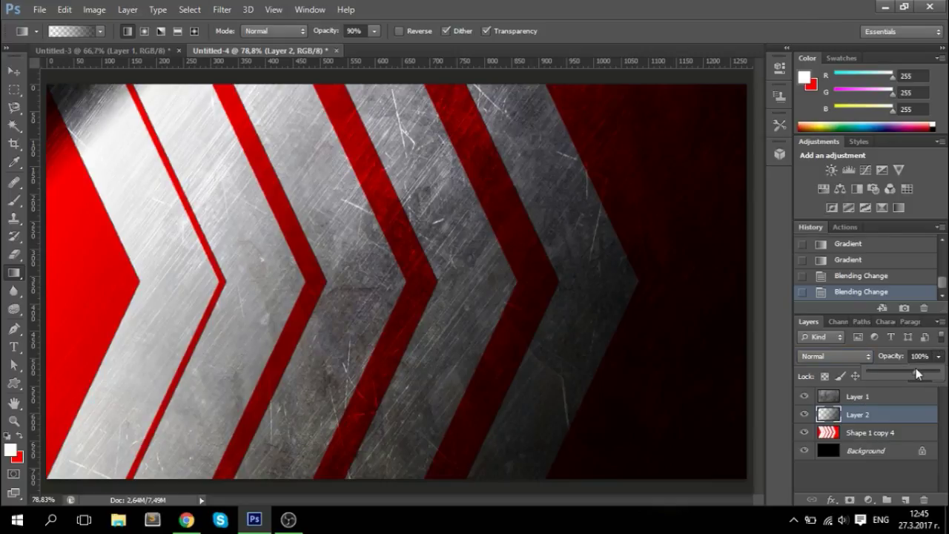
mouse_move(916, 368)
left_mouse_down()
mouse_move(904, 372)
mouse_move(923, 375)
left_mouse_up()
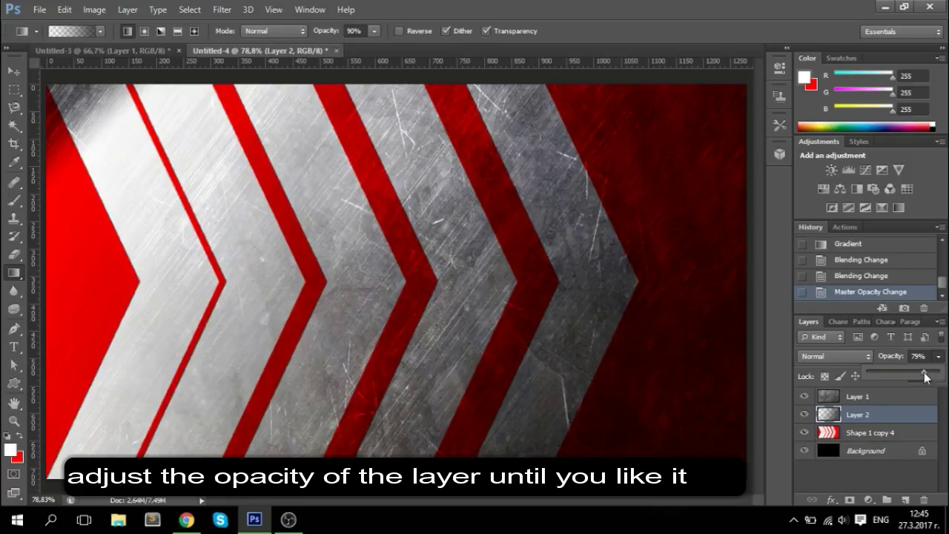
left_click_drag(69, 301, 65, 119)
key("ctrl+z")
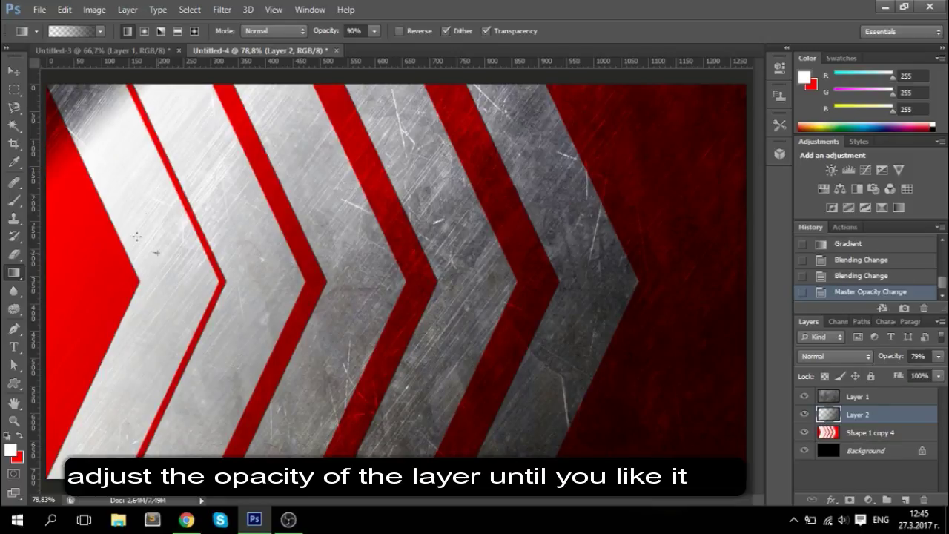
Draw a longer gradient toward the upper-left corner and set the gradient layer's opacity to 67%
left_click_drag(136, 236, 50, 160)
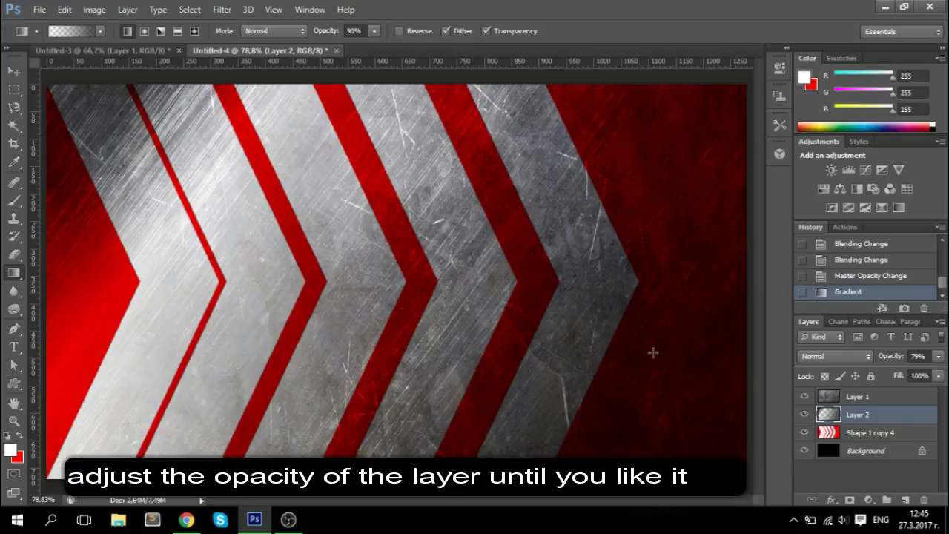
left_click(937, 356)
mouse_move(917, 372)
left_mouse_down()
mouse_move(905, 370)
mouse_move(928, 377)
mouse_move(919, 377)
left_mouse_up()
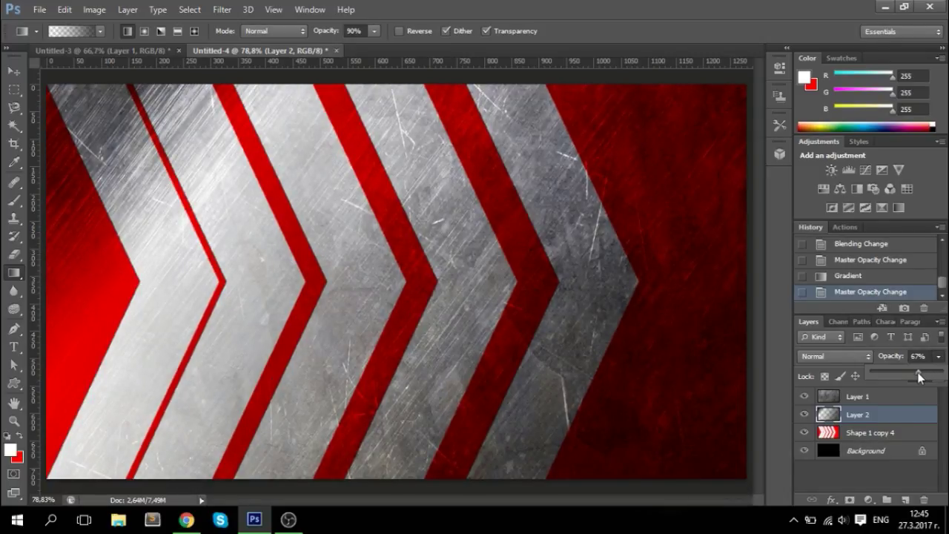
left_click(862, 420)
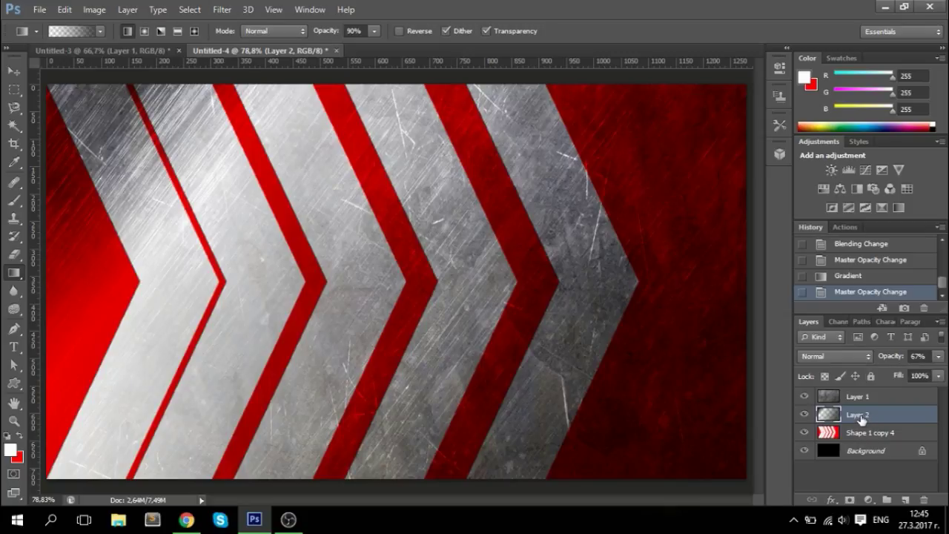
Undo both opacity changes, the last corner gradient and the switch back to Normal blending
key("ctrl+alt+z")
key("ctrl+alt+z")
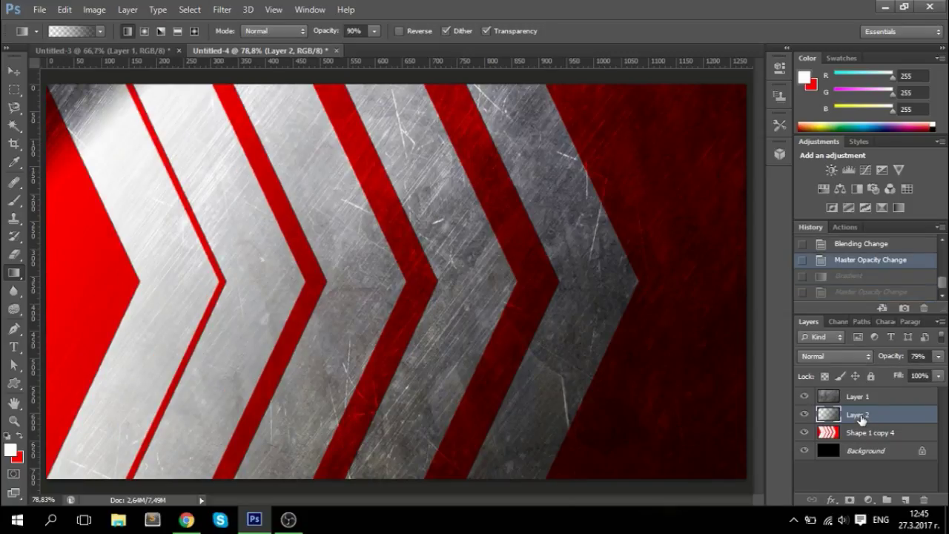
key("ctrl+alt+z")
key("ctrl+alt+z")
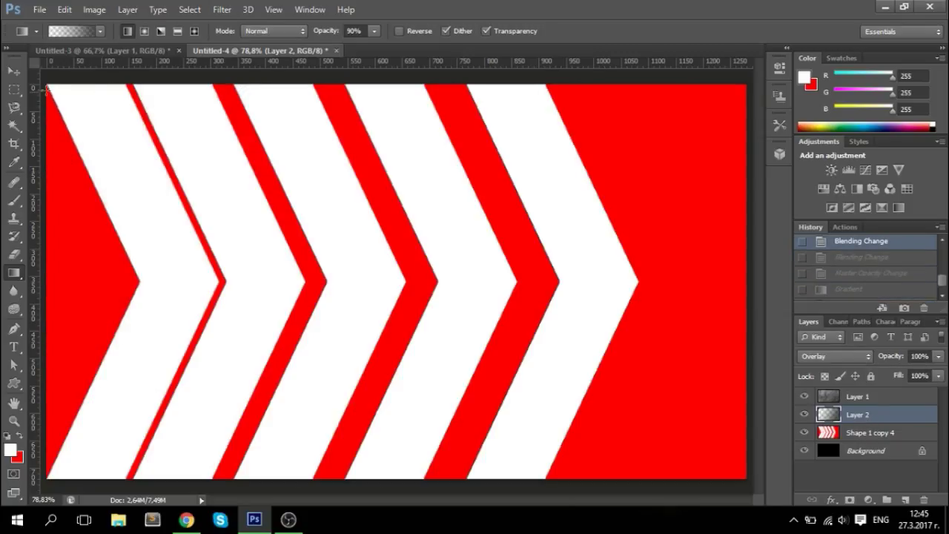
Draw a transparent-to-black gradient from the upper-left to the lower-right corner and set the gradient layer to Normal blending at 50% opacity
mouse_move(91, 110)
left_mouse_down()
mouse_move(464, 315)
mouse_move(642, 398)
mouse_move(727, 467)
left_mouse_up()
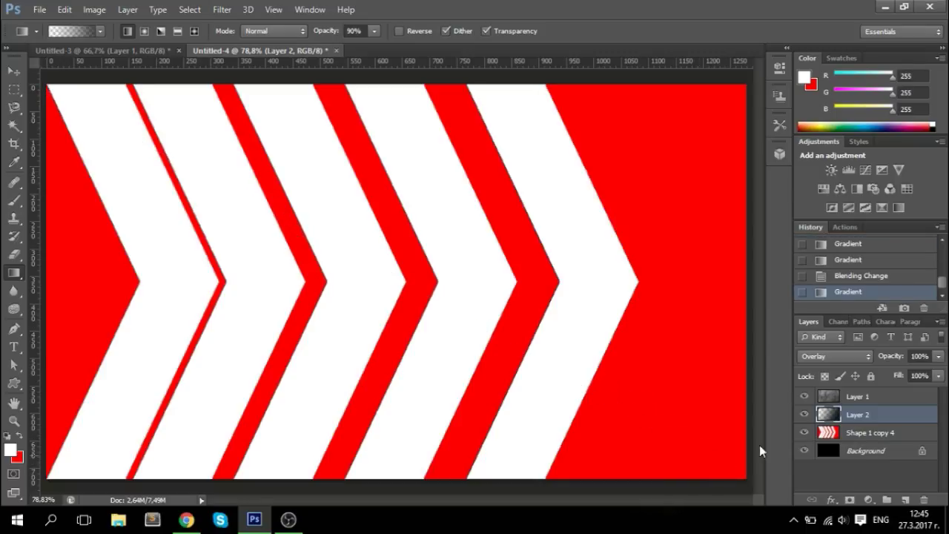
left_click(829, 354)
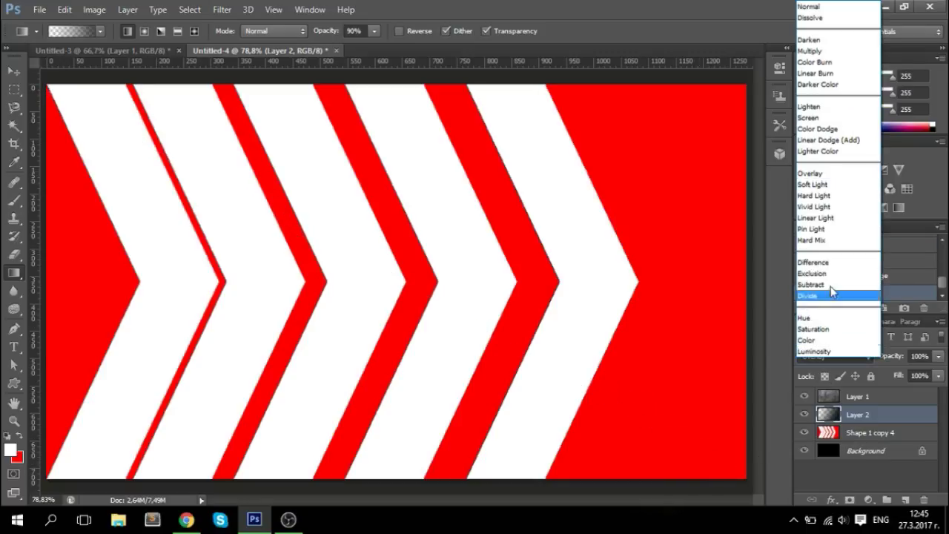
left_click(810, 8)
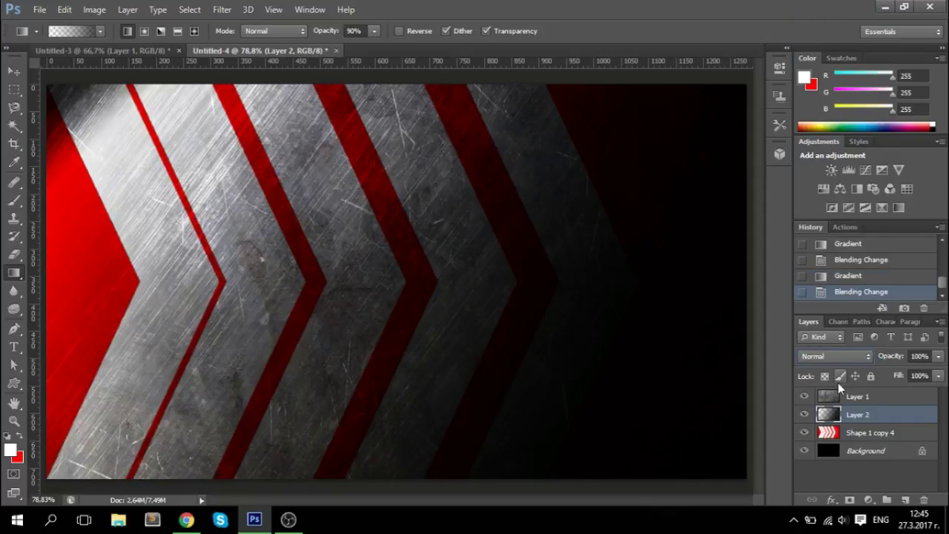
left_click(937, 355)
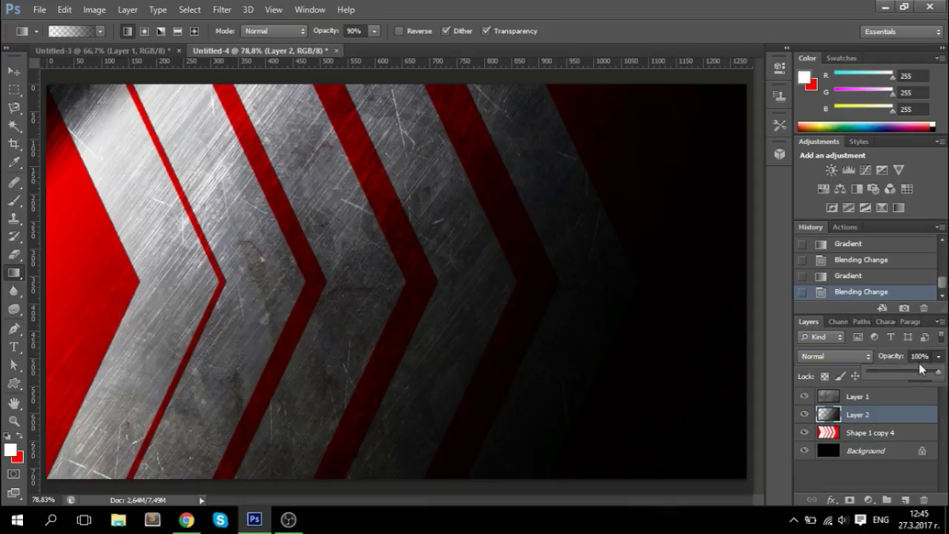
left_click_drag(919, 371, 905, 376)
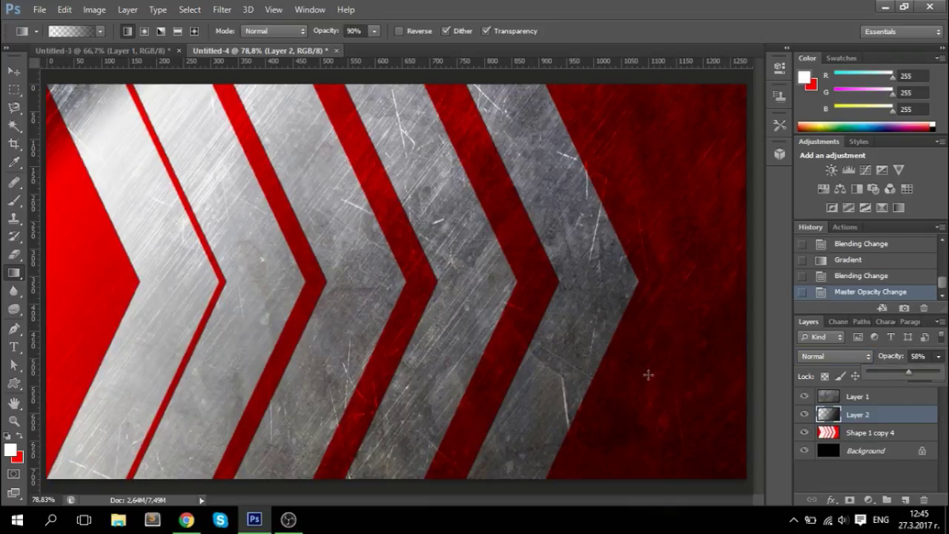
left_click(902, 370)
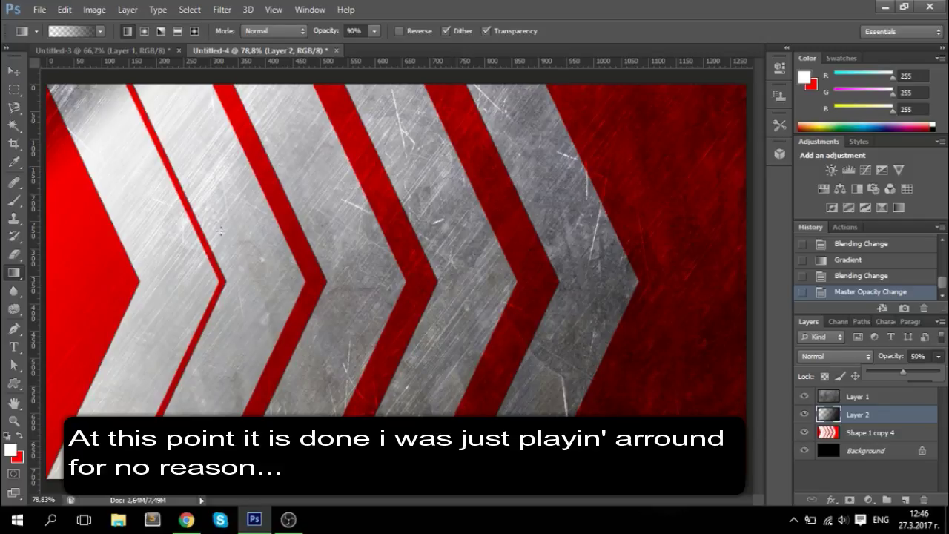
Draw two more short gradients downward from the upper-left edge and set the gradient layer's opacity to 49%
left_click_drag(49, 95, 94, 255)
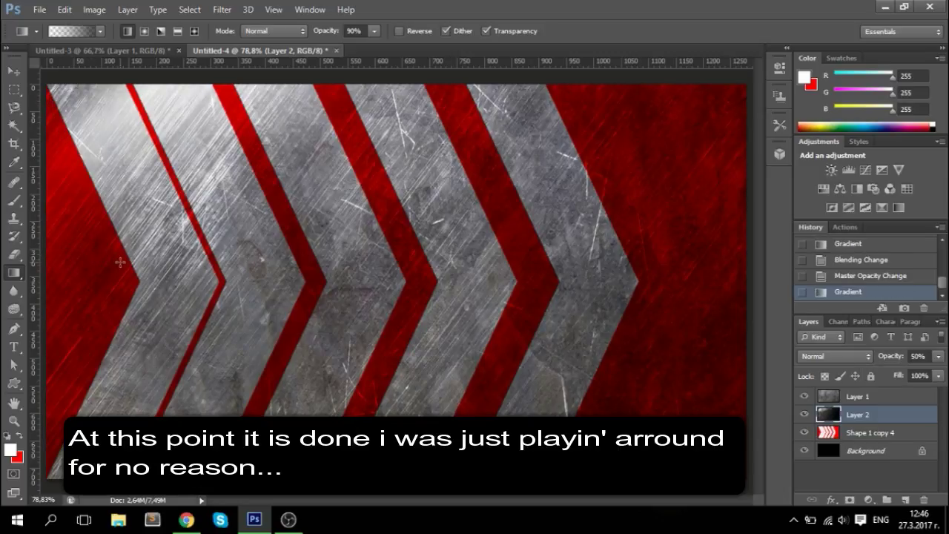
left_click_drag(49, 113, 111, 206)
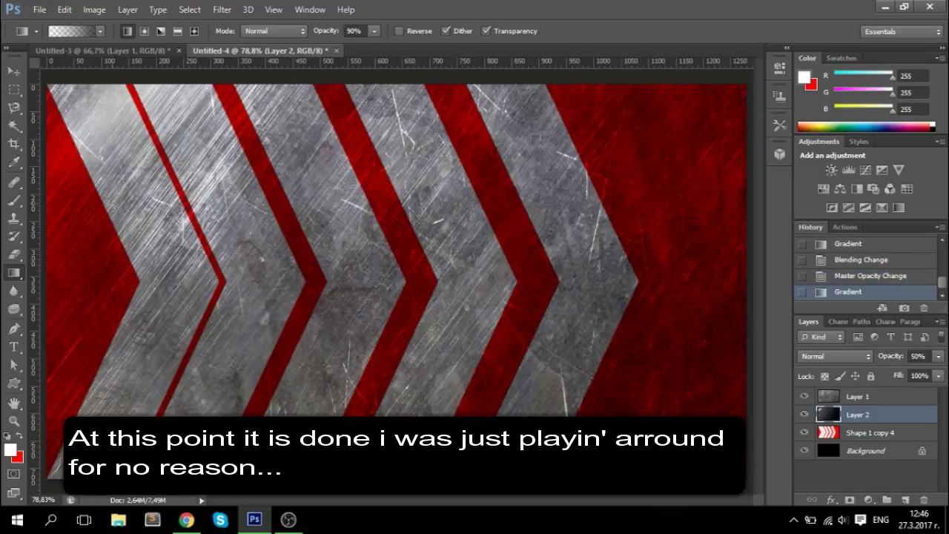
left_click(938, 357)
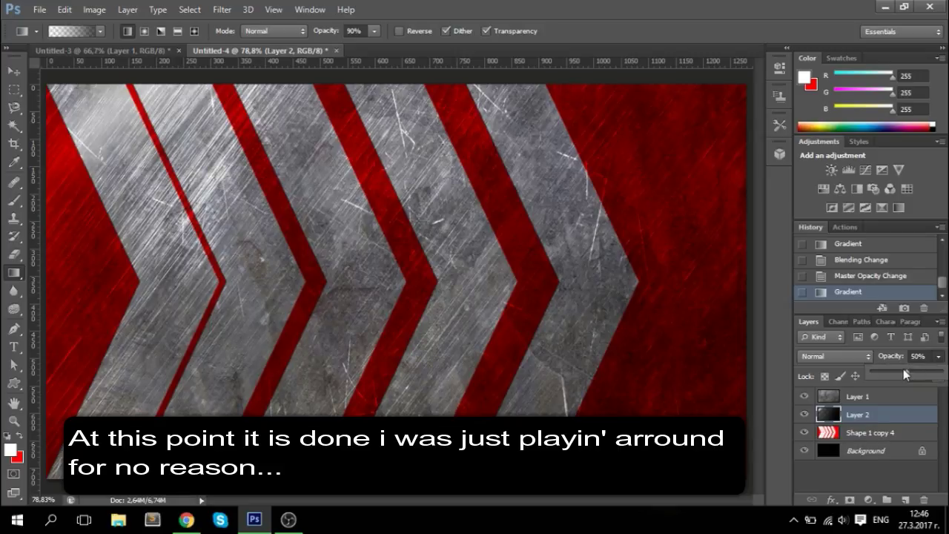
mouse_move(903, 371)
left_mouse_down()
mouse_move(891, 372)
mouse_move(900, 372)
left_mouse_up()
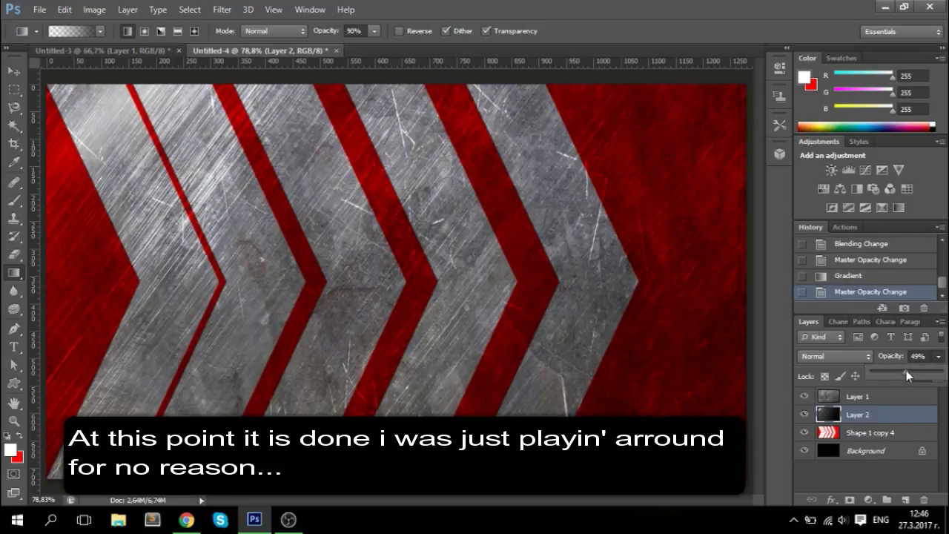
Create clipping masks for Layer 1 and Layer 2 so both are clipped to the Shape 1 copy 4 layer
left_click(840, 394)
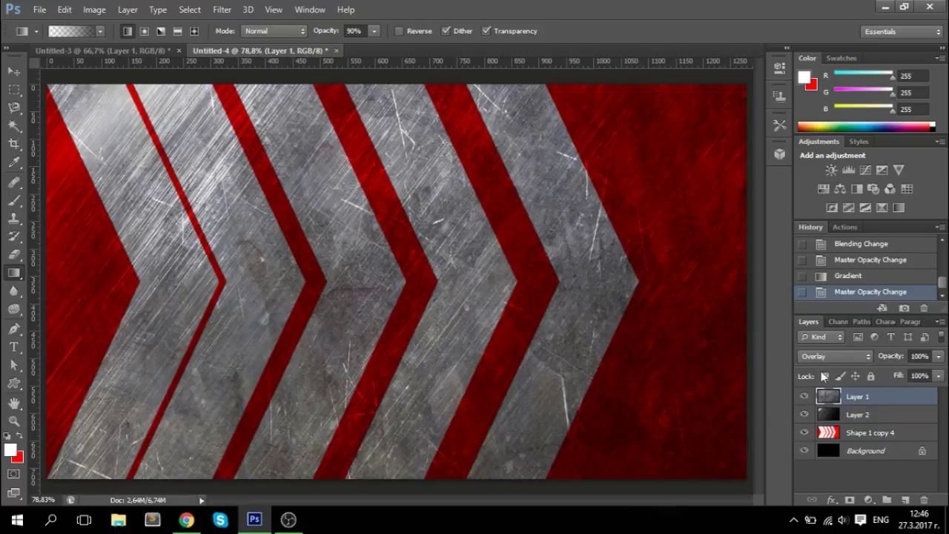
right_click(852, 398)
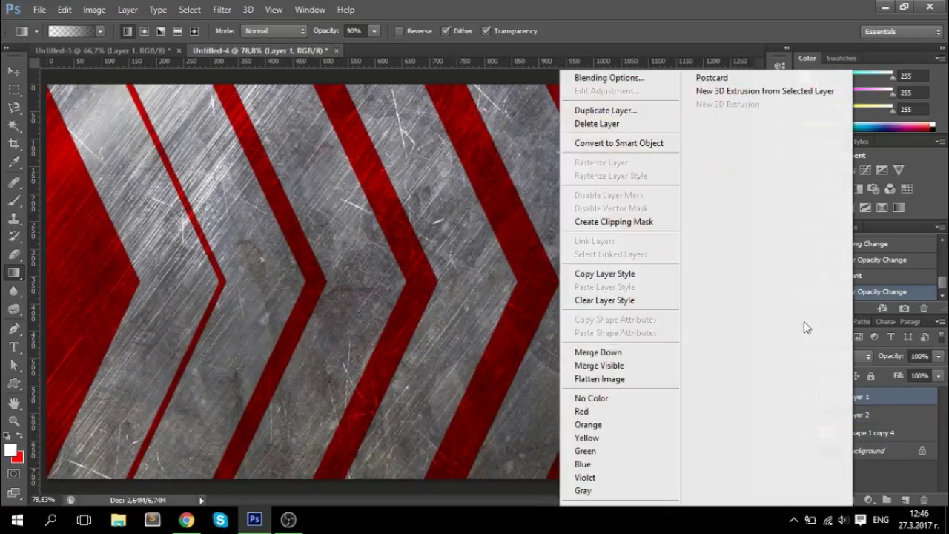
left_click(634, 221)
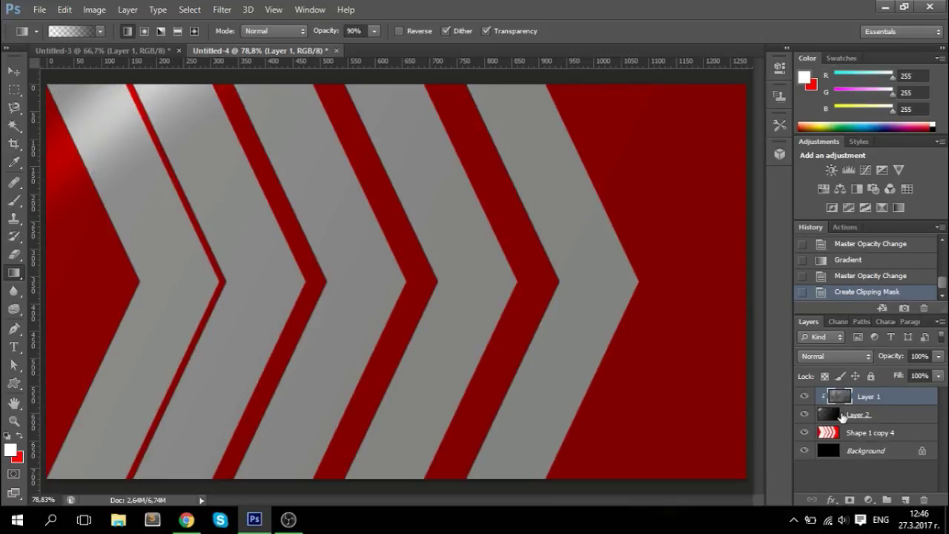
right_click(842, 415)
left_click(605, 221)
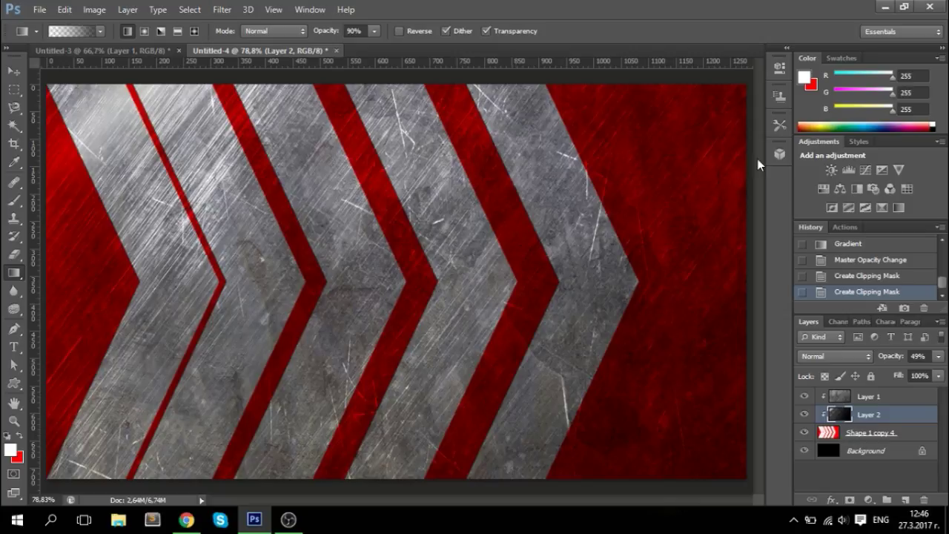
Set the clipped texture layer, Layer 1, to Overlay blending at 91% opacity
key("shift+alt+o")
left_click(874, 398)
left_click(854, 359)
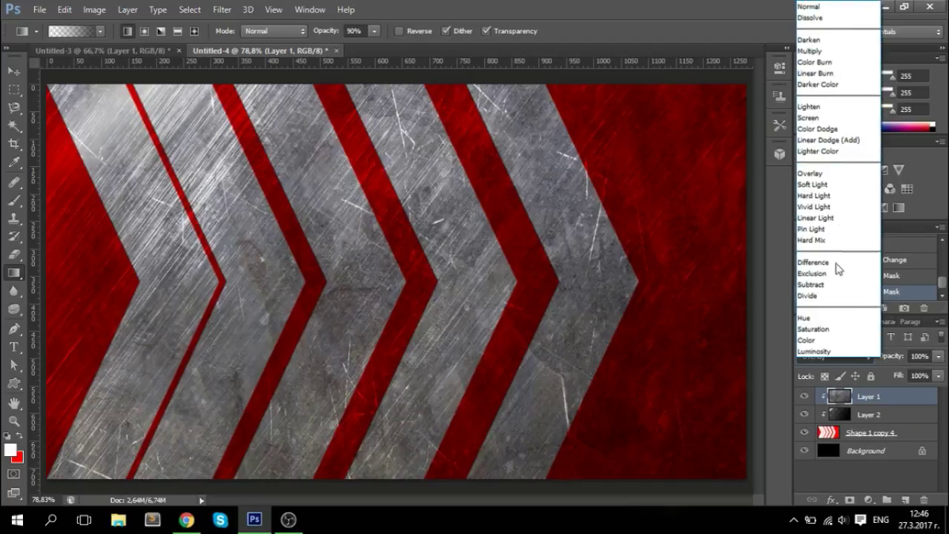
left_click(819, 178)
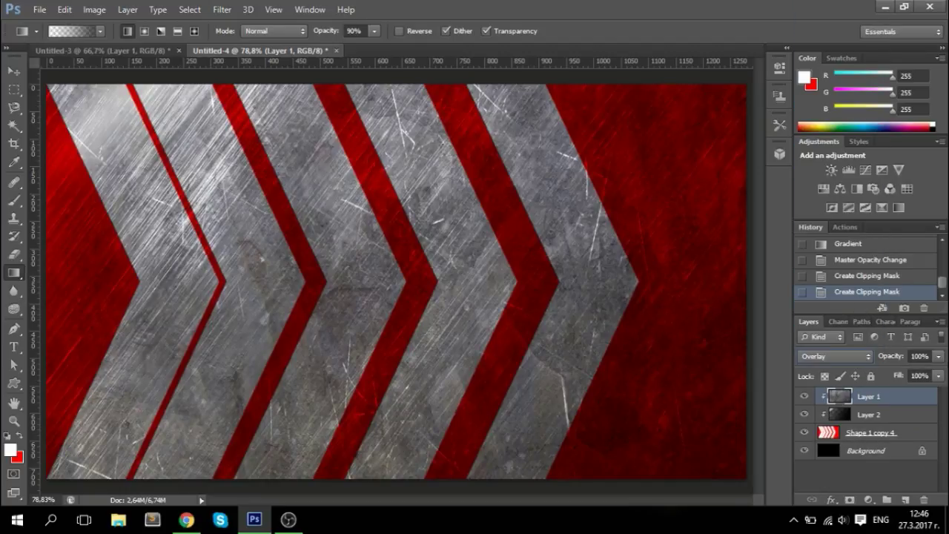
left_click(938, 356)
mouse_move(936, 371)
left_mouse_down()
mouse_move(912, 371)
mouse_move(934, 376)
left_mouse_up()
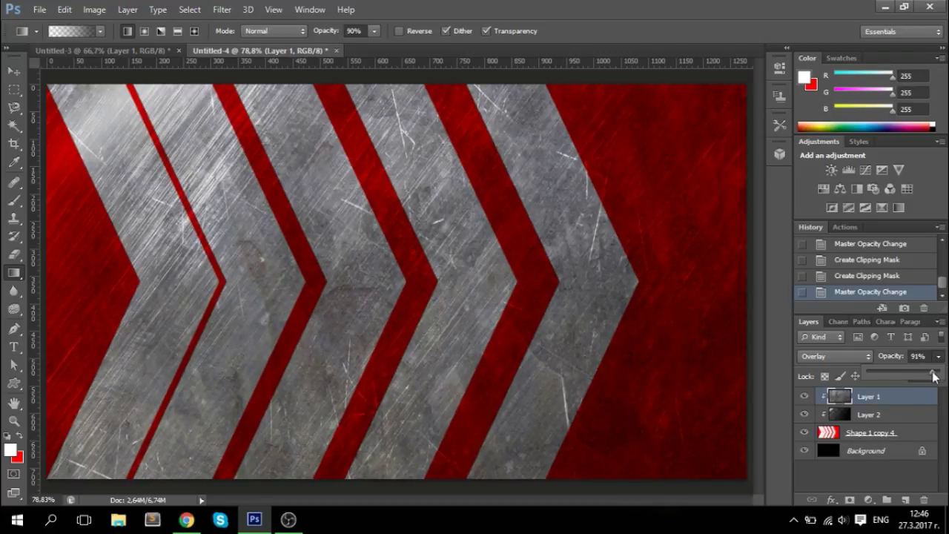
Set the gradient layer, Layer 2, to 53% opacity and reselect Layer 1
left_click(910, 413)
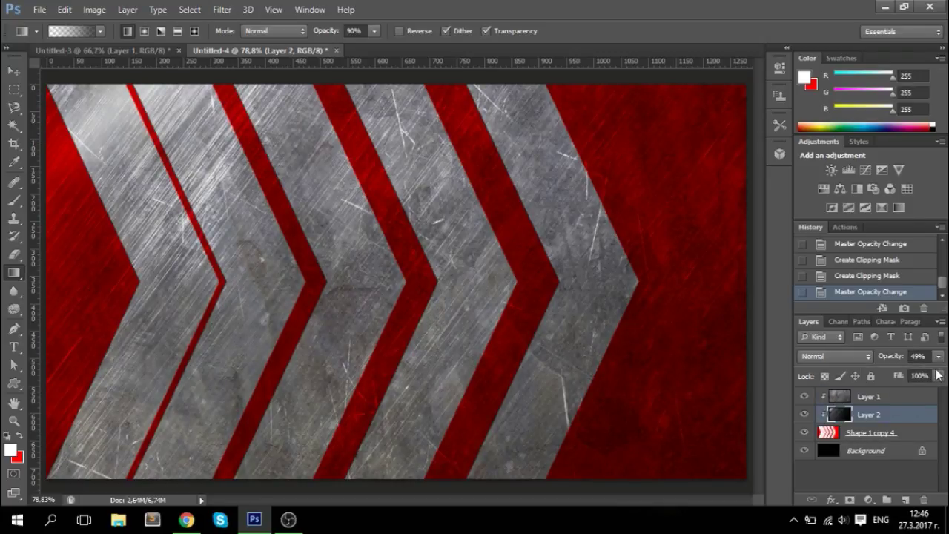
left_click(938, 357)
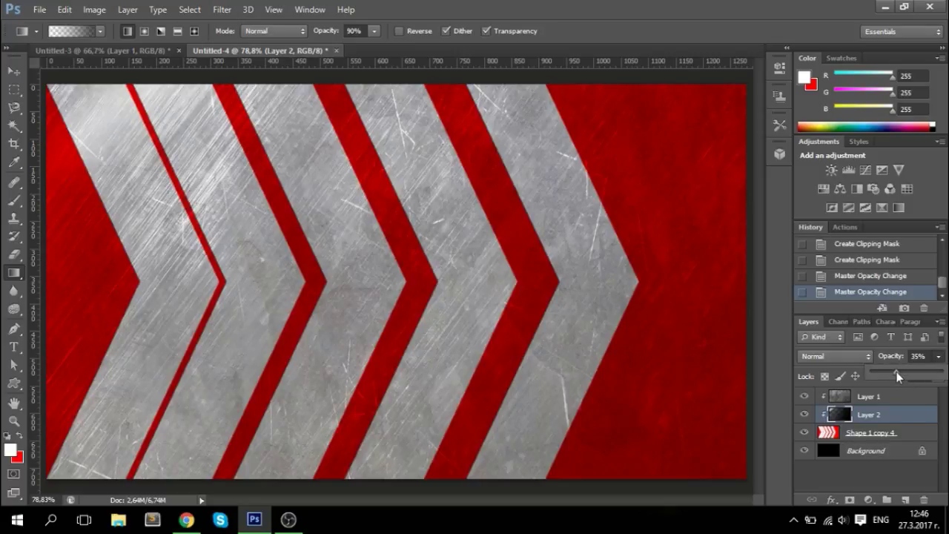
left_click_drag(896, 372, 915, 374)
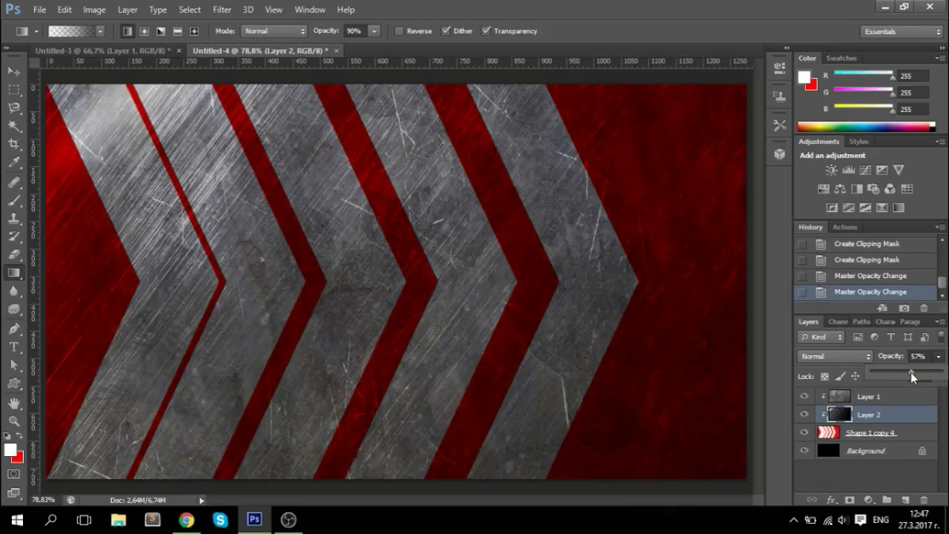
left_click_drag(910, 373, 914, 373)
left_click_drag(914, 373, 908, 372)
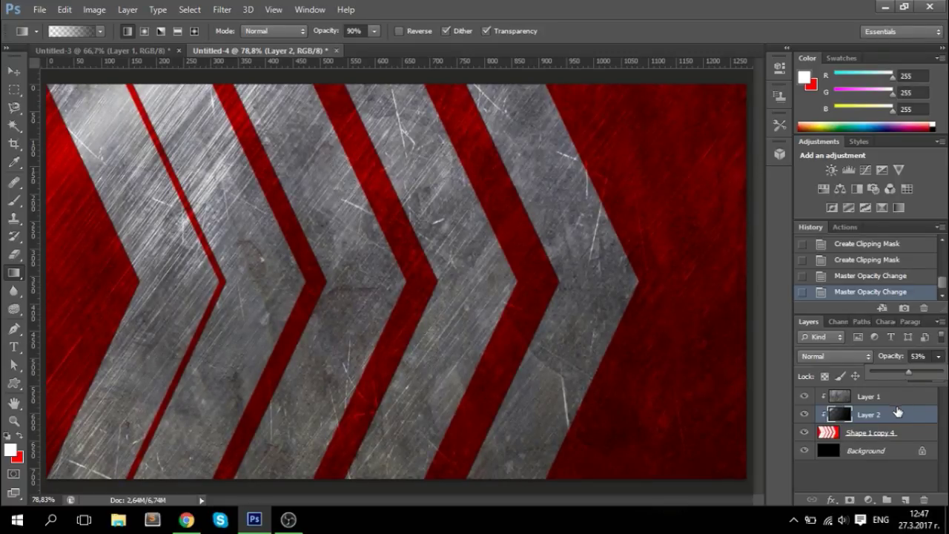
left_click(866, 399)
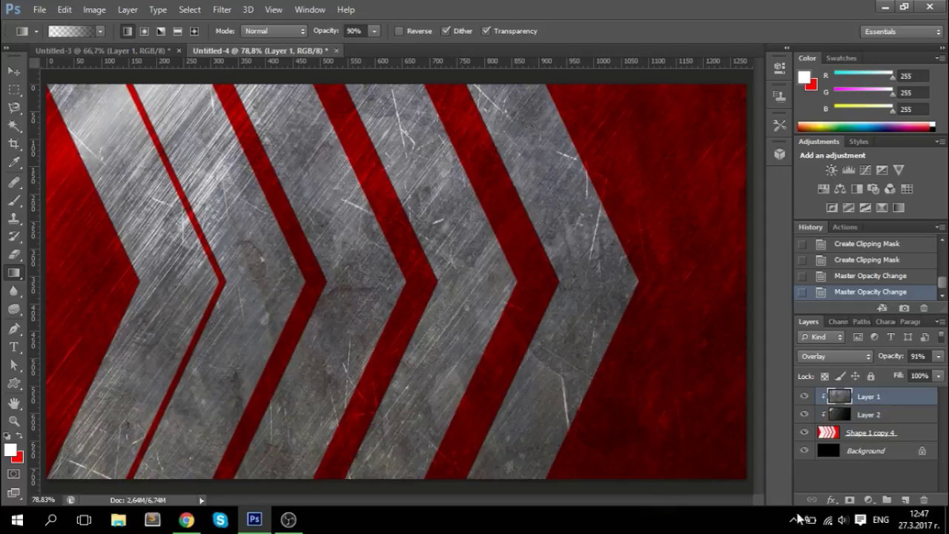